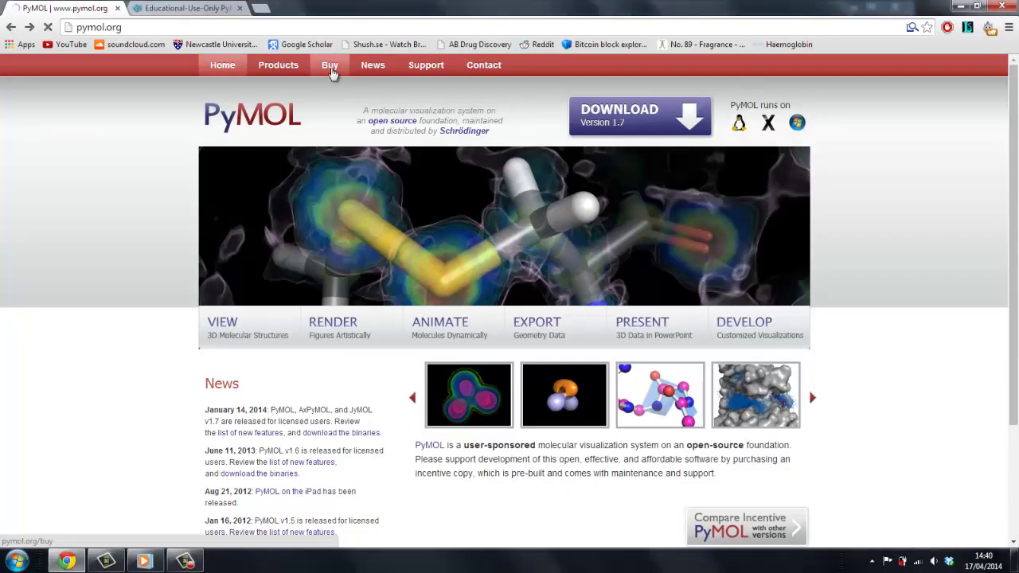
From pymol.org's Buy page, go to Educational subscriptions and open the 'register here' form.
left_click(333, 73)
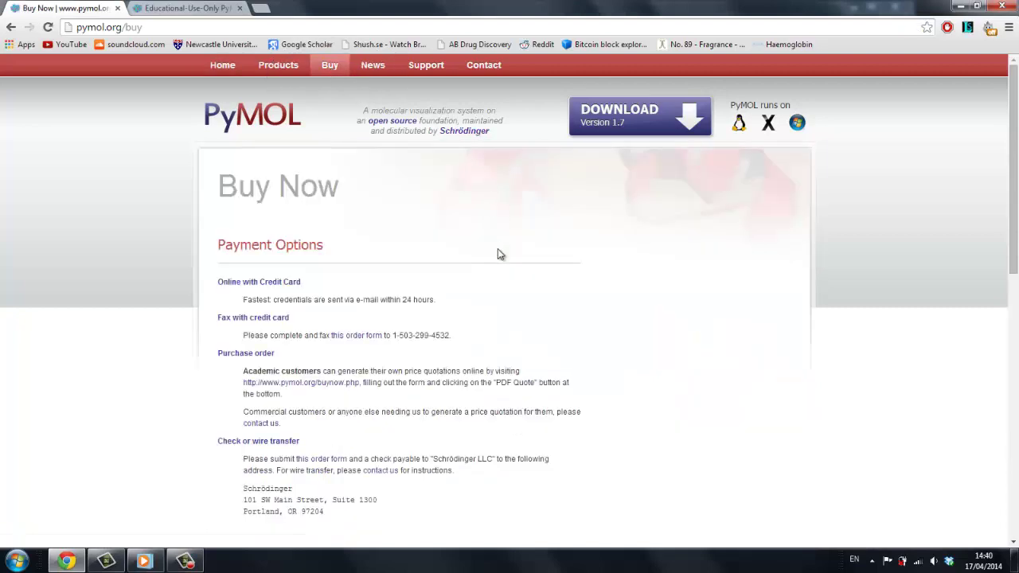
scroll(587, 330, "down", 5)
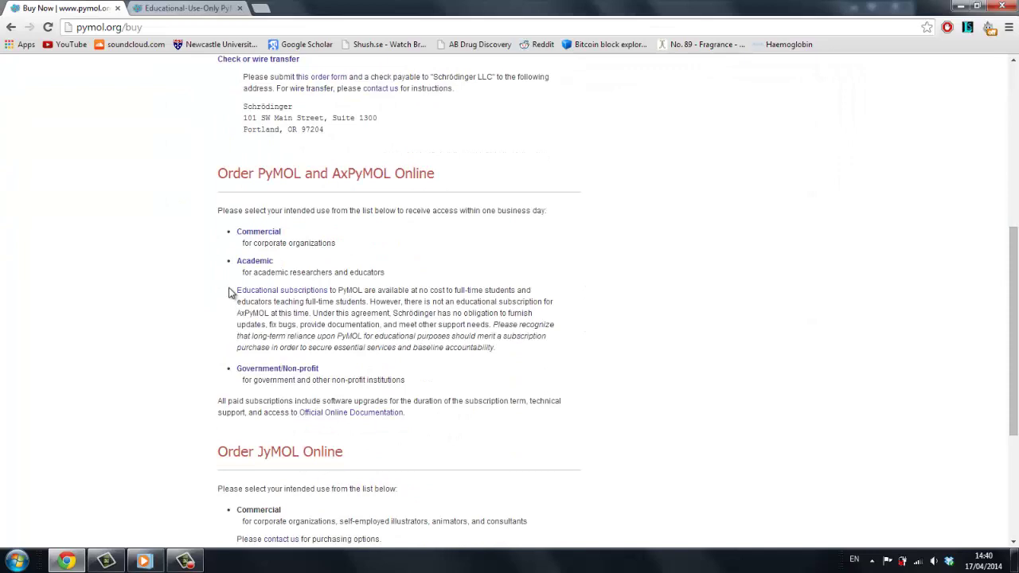
left_click(267, 294)
scroll(496, 500, "down", 1)
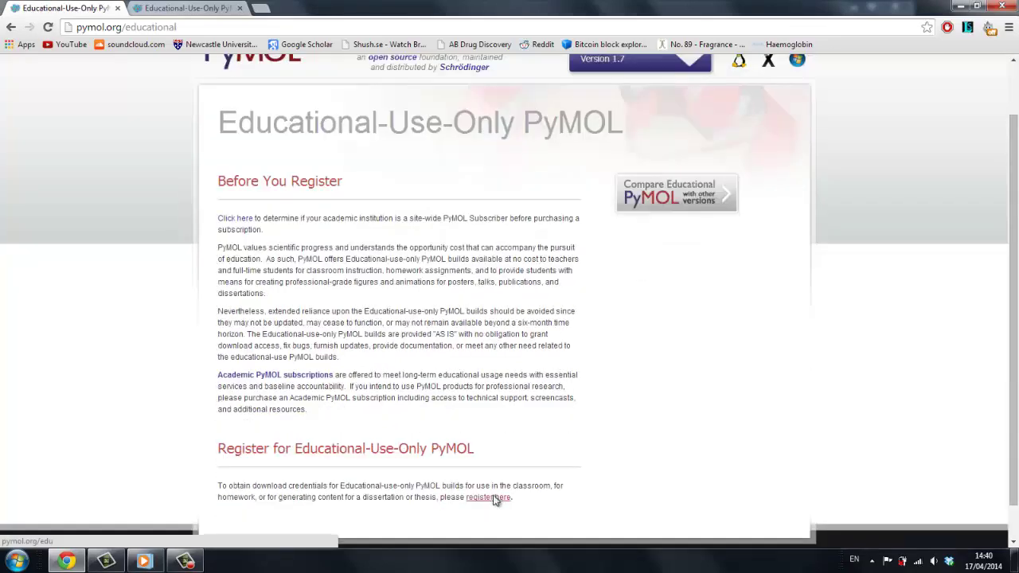
left_click(494, 498)
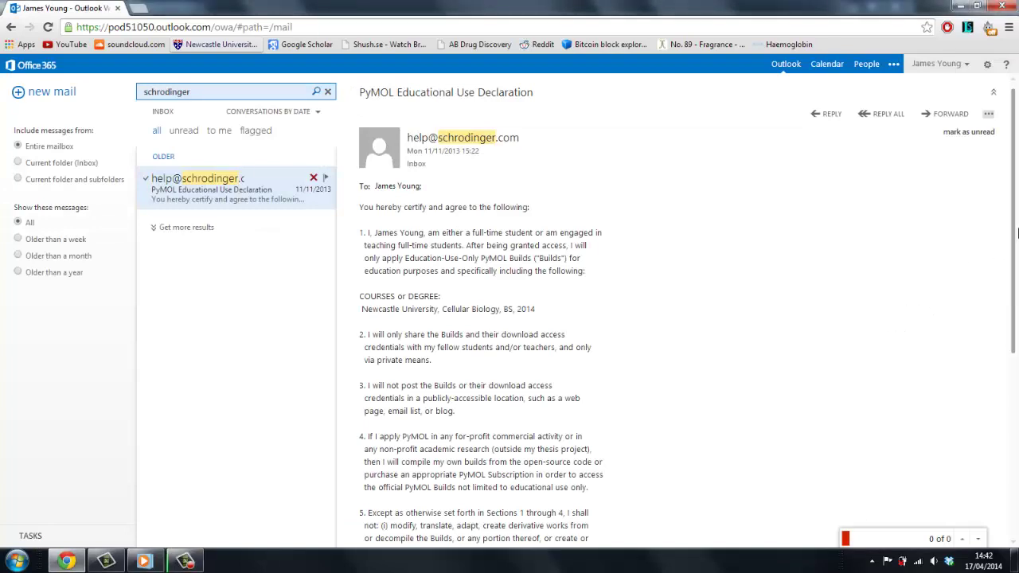
Scroll the PyMOL Educational Use Declaration email and follow its DOWNLOAD URL link.
left_click_drag(1018, 231, 1018, 413)
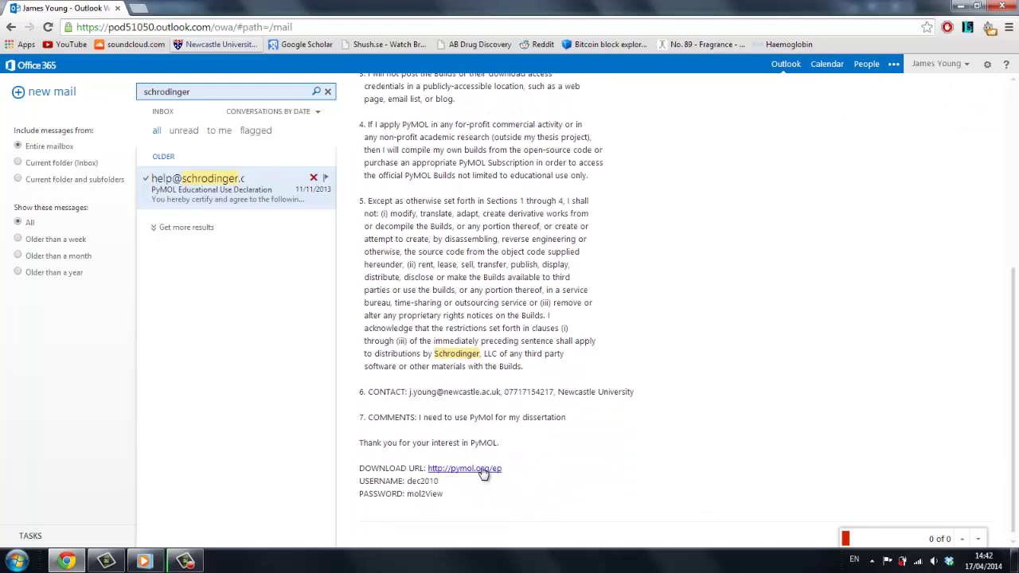
left_click(482, 471)
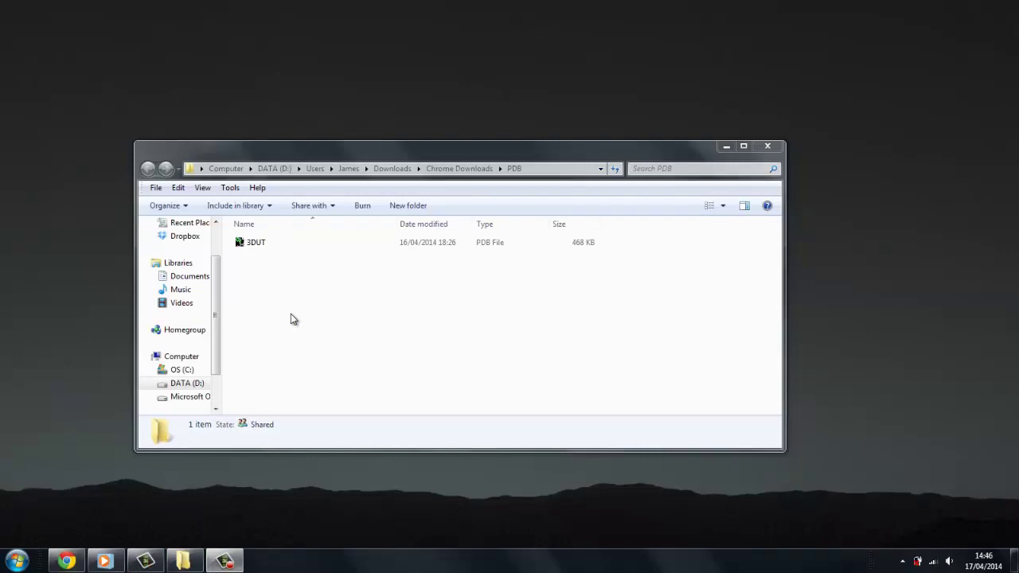
Open the 3DUT file from the PDB folder in PyMOL.
left_click(261, 246)
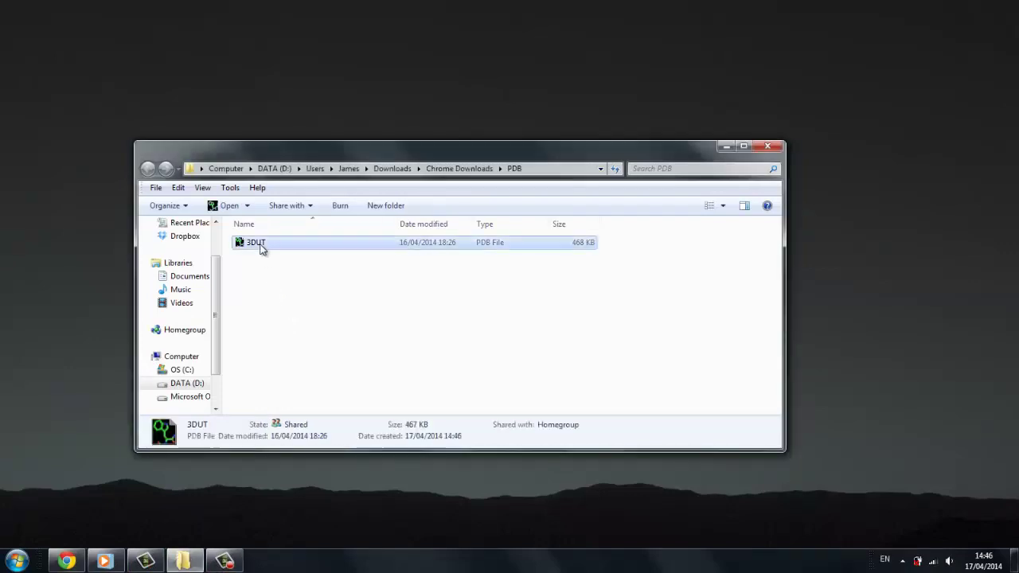
double_click(281, 243)
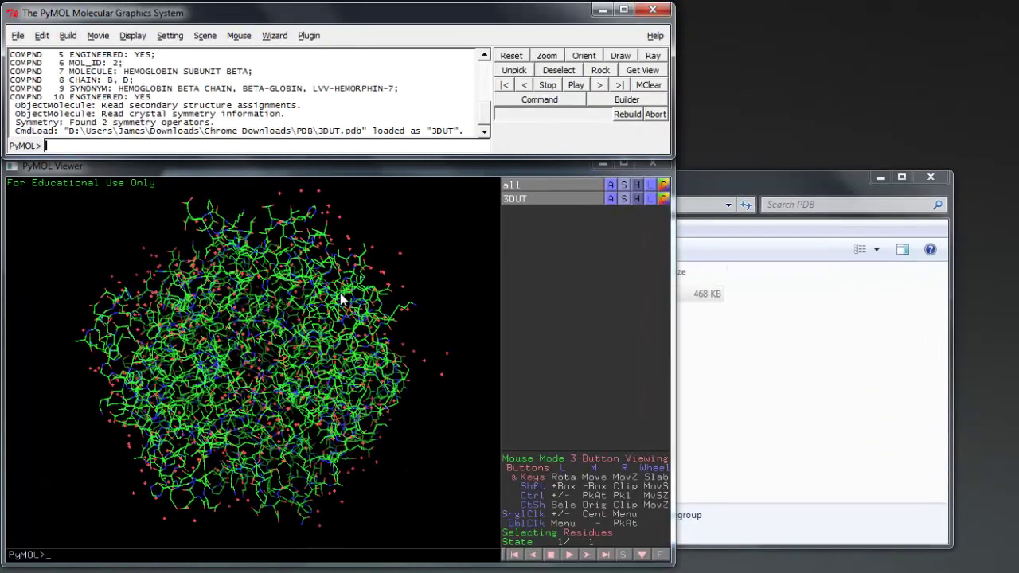
Rotate, shift and zoom the 3DUT structure to view it from other angles.
mouse_move(257, 353)
left_mouse_down()
mouse_move(454, 361)
mouse_move(384, 376)
mouse_move(118, 371)
mouse_move(320, 370)
mouse_move(301, 374)
mouse_move(263, 353)
left_mouse_up()
middle_click(263, 346)
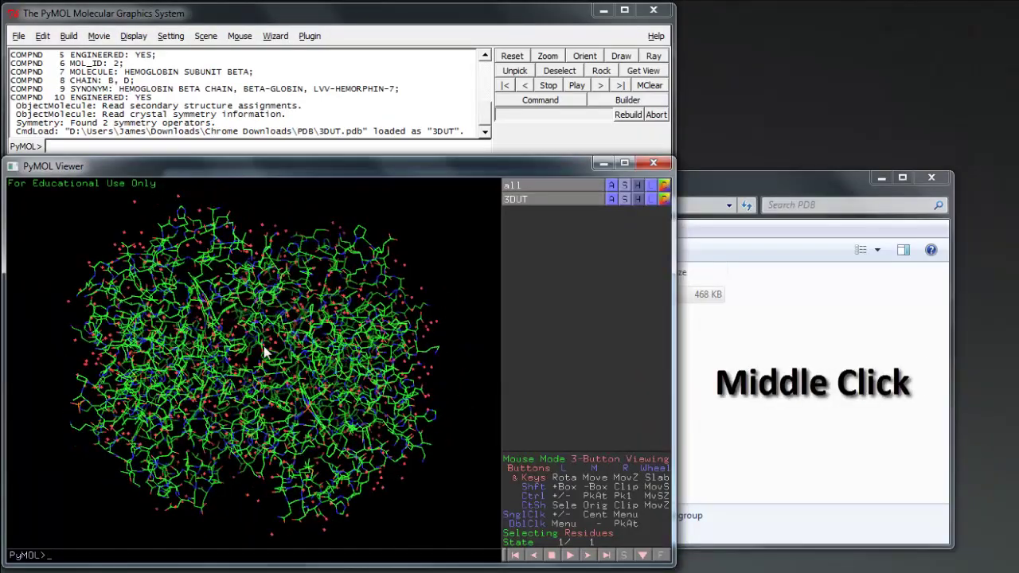
mouse_move(264, 346)
middle_mouse_down()
mouse_move(380, 358)
mouse_move(171, 358)
mouse_move(230, 364)
mouse_move(254, 353)
middle_mouse_up()
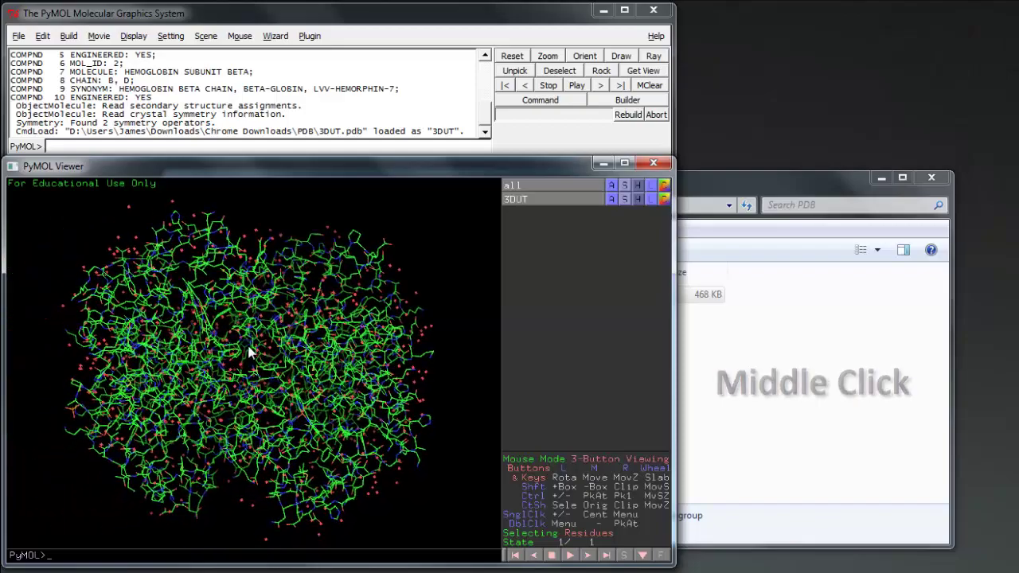
right_click_drag(250, 352, 254, 304)
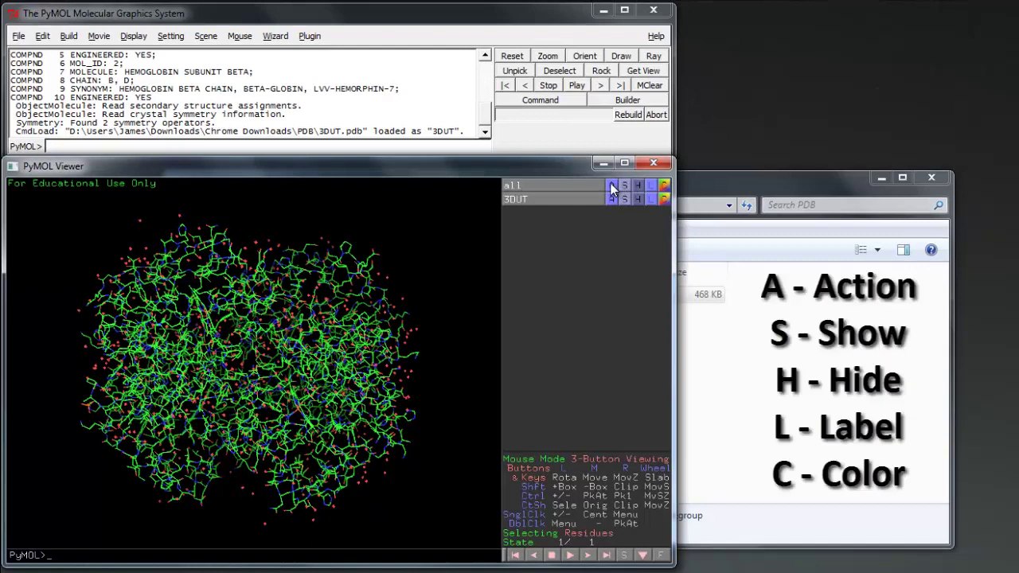
left_click(612, 186)
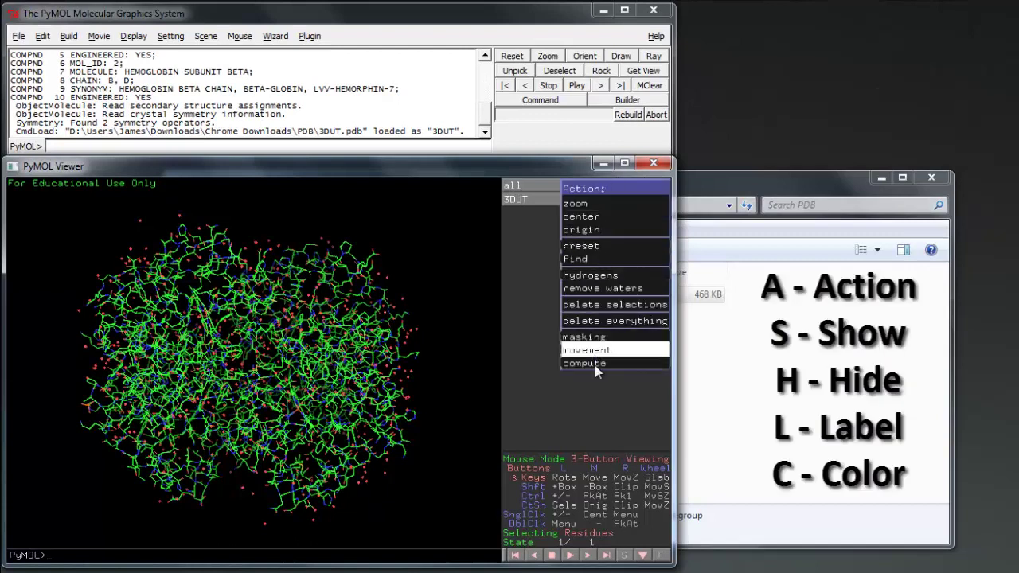
left_click(604, 393)
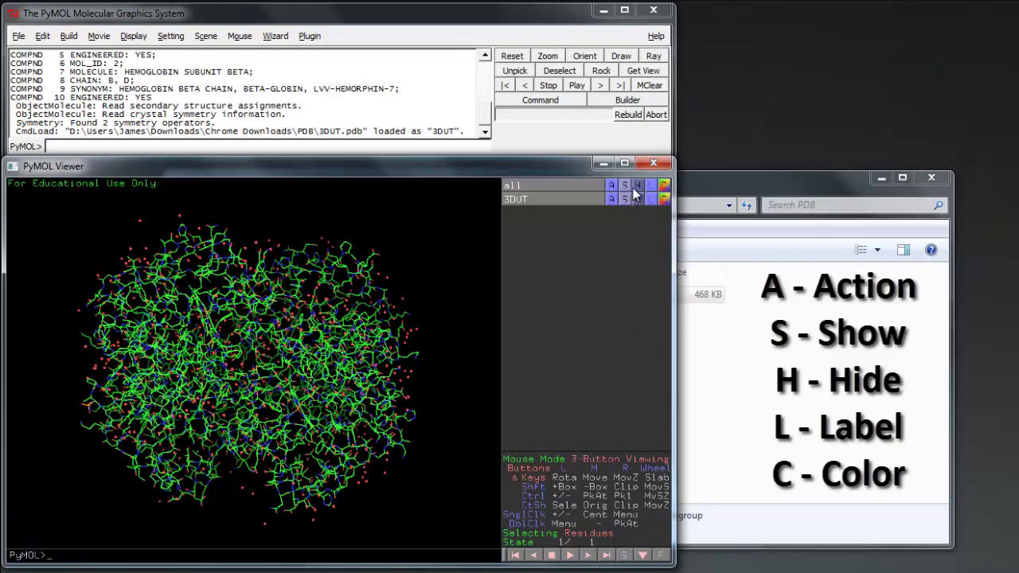
left_click(625, 187)
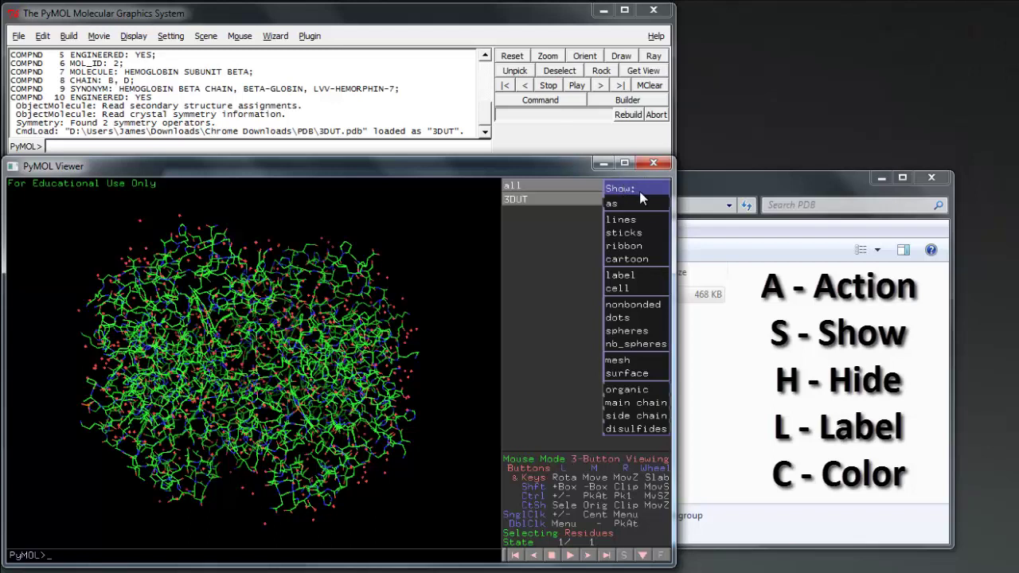
left_click(640, 191)
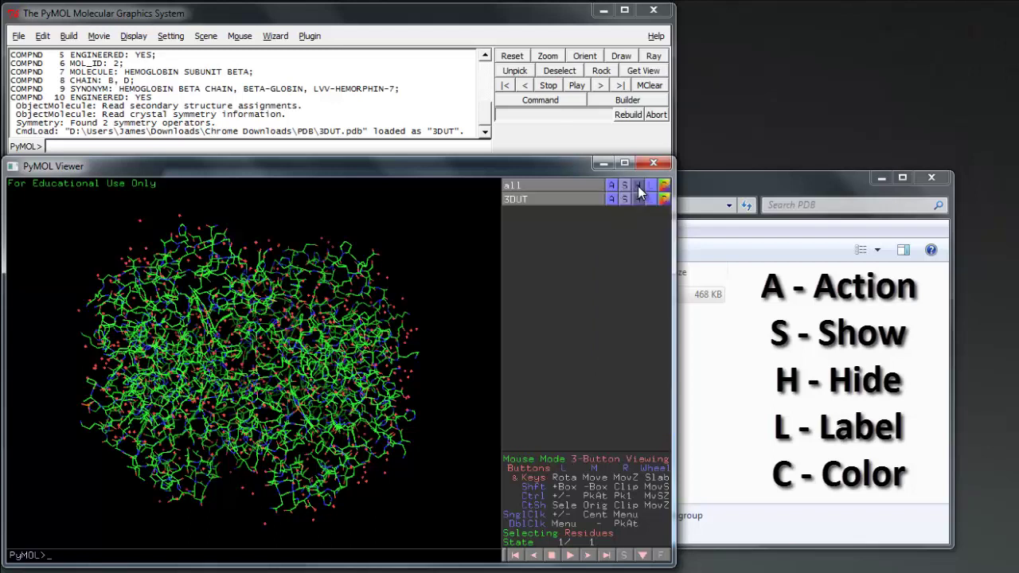
left_click(638, 186)
left_click(636, 185)
left_click(665, 185)
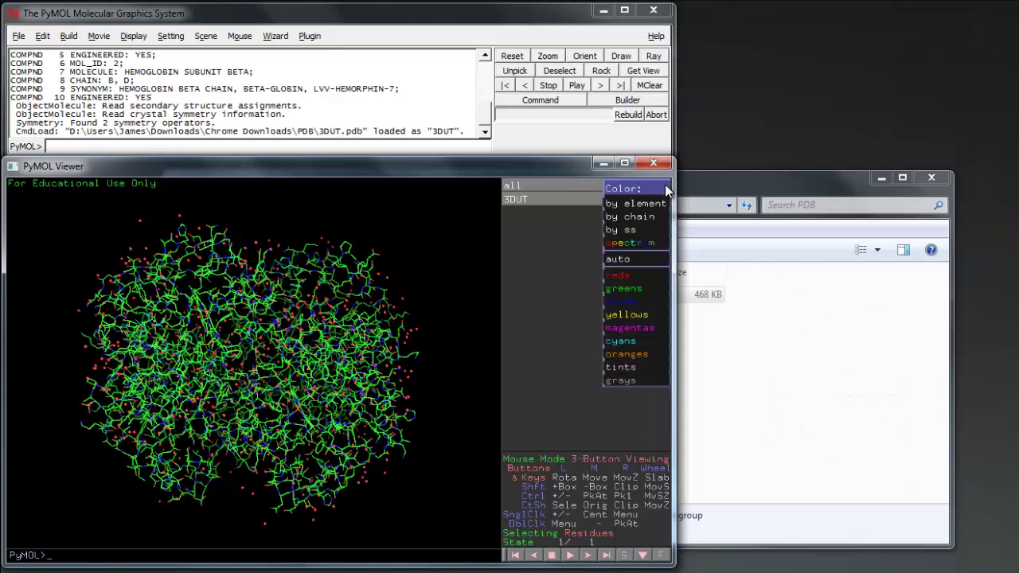
left_click(665, 185)
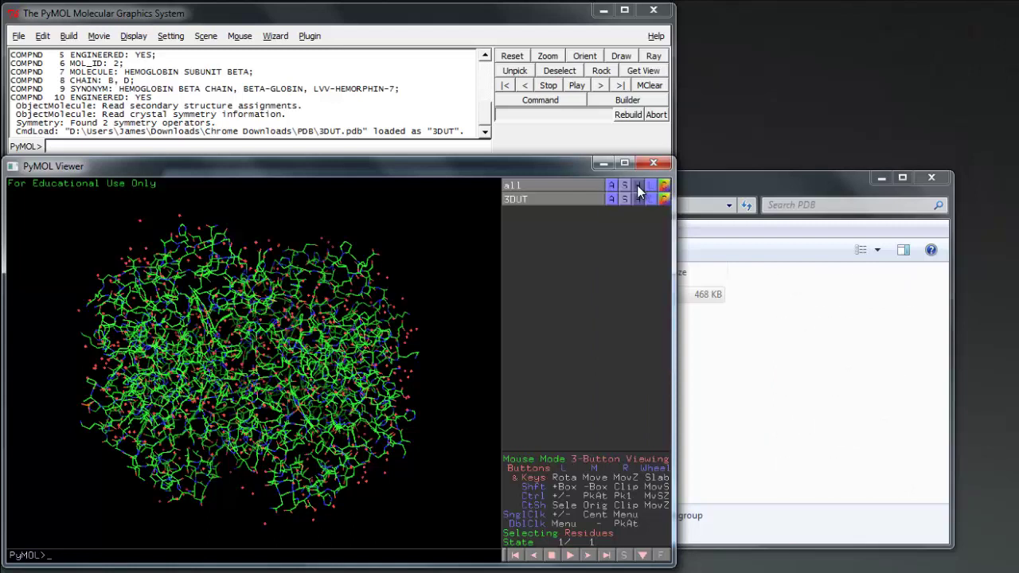
left_click(652, 186)
Hide everything, then try the lines and sticks representations in turn.
left_click(637, 185)
left_click(633, 204)
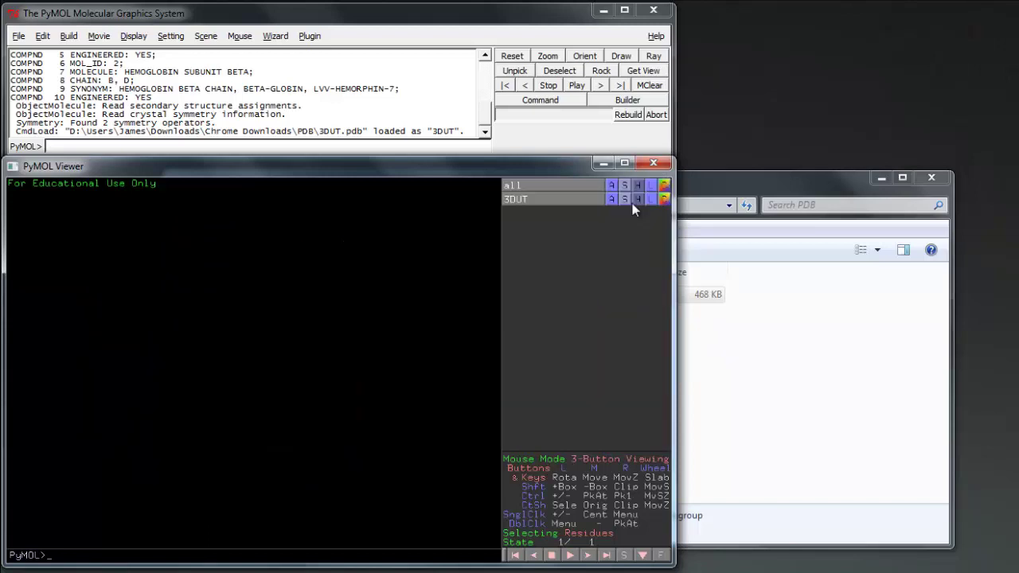
left_click(626, 184)
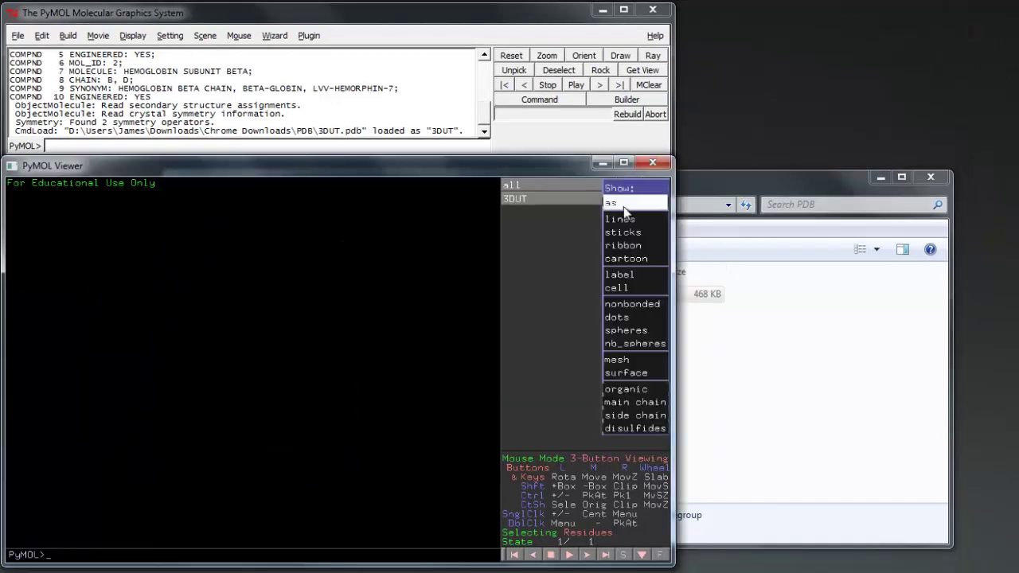
left_click(624, 208)
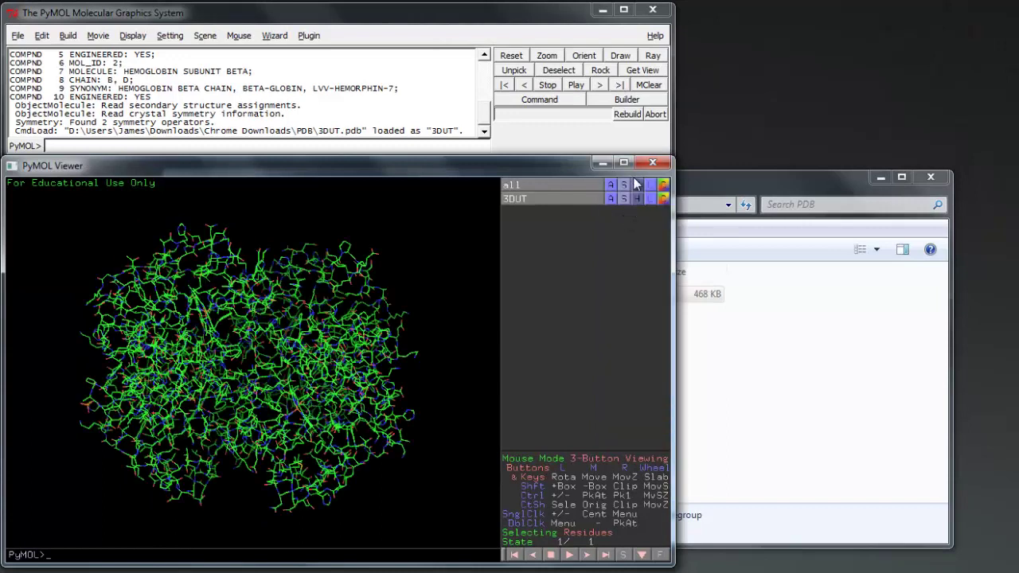
left_click(639, 185)
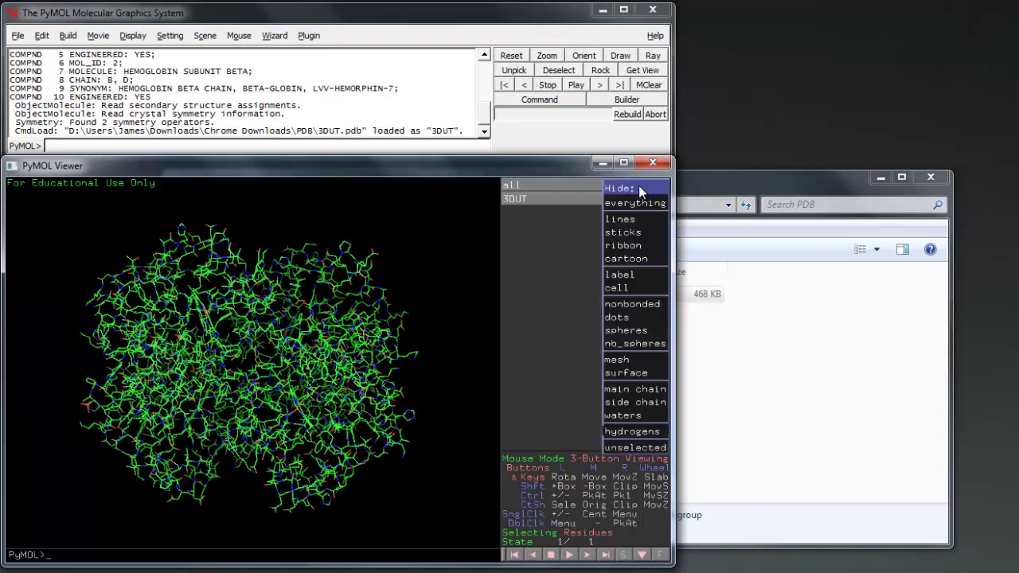
left_click(637, 221)
left_click(624, 187)
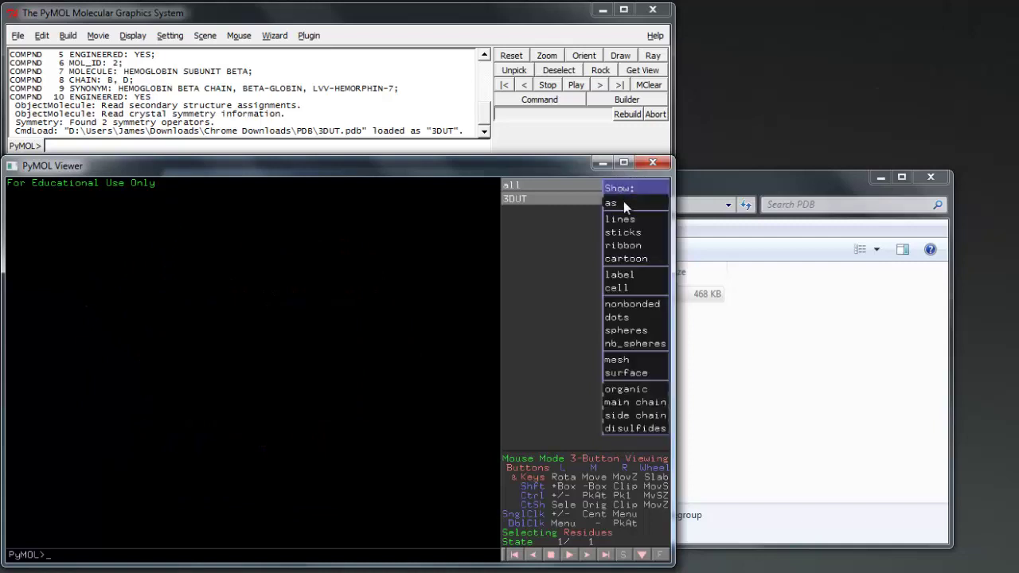
left_click(624, 231)
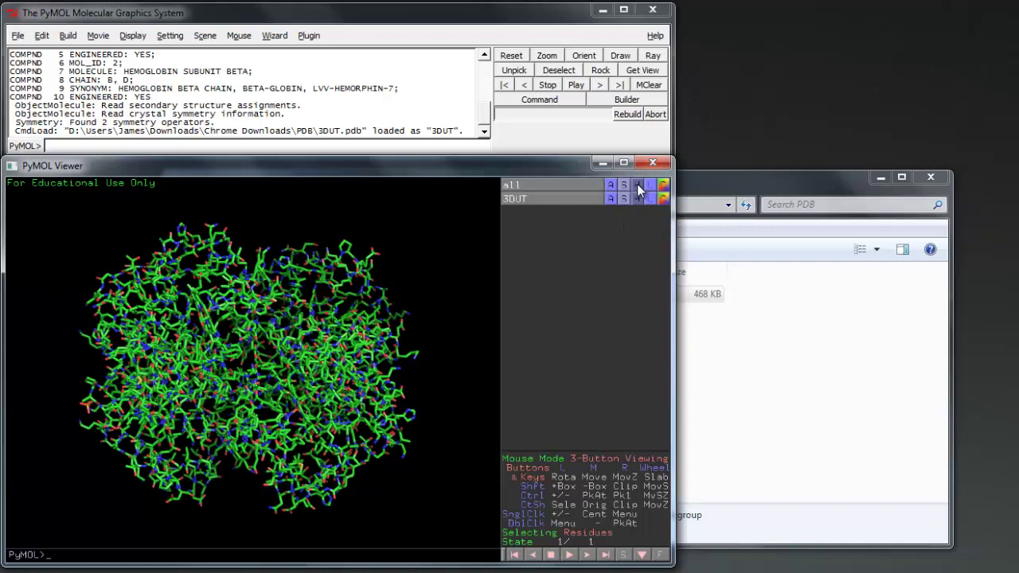
Swap the sticks for a ribbon trace, then settle on the cartoon representation.
left_click(637, 184)
left_click(637, 231)
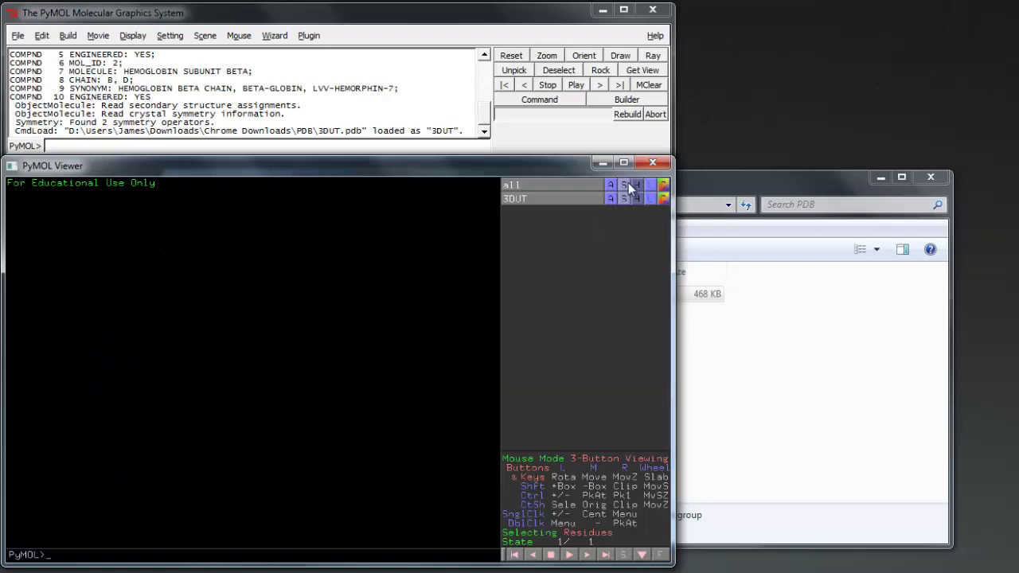
left_click(628, 186)
left_click(630, 243)
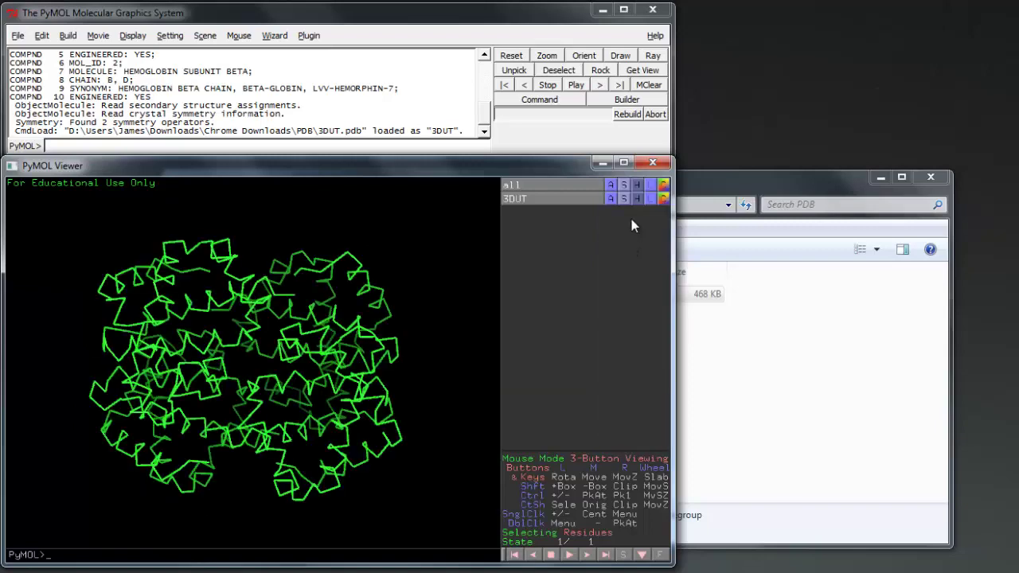
left_click(638, 185)
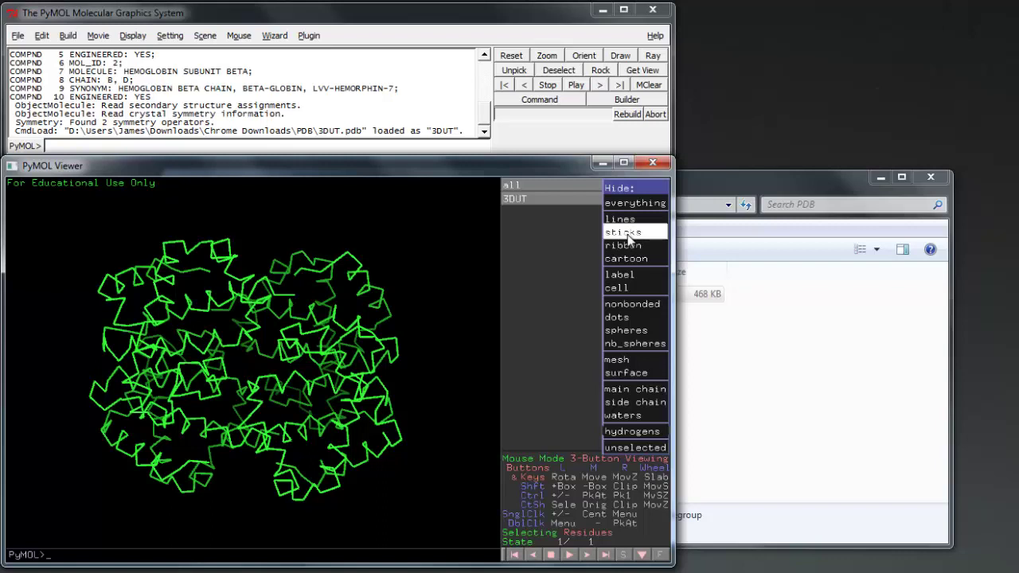
left_click(629, 245)
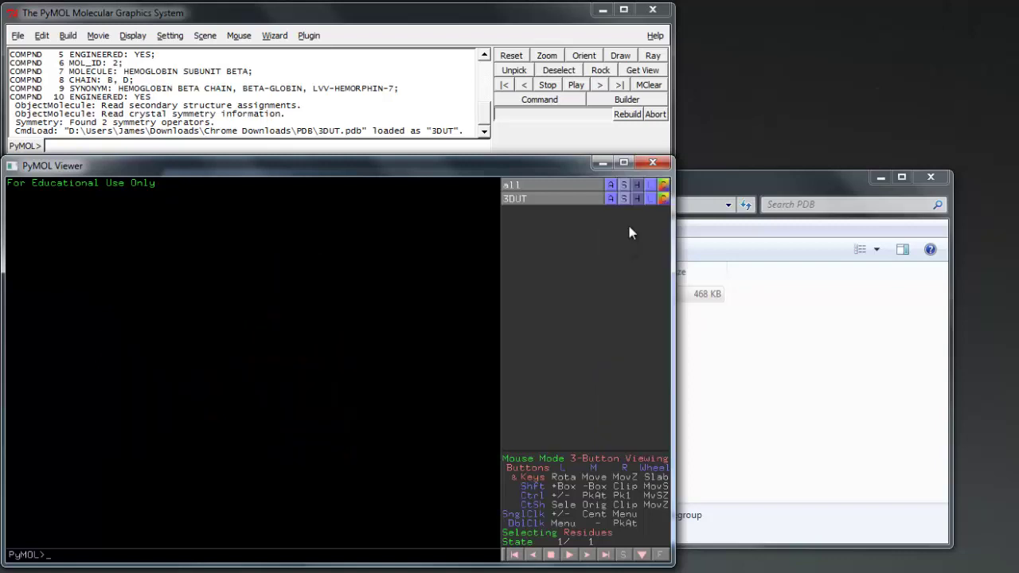
left_click(625, 190)
left_click(625, 260)
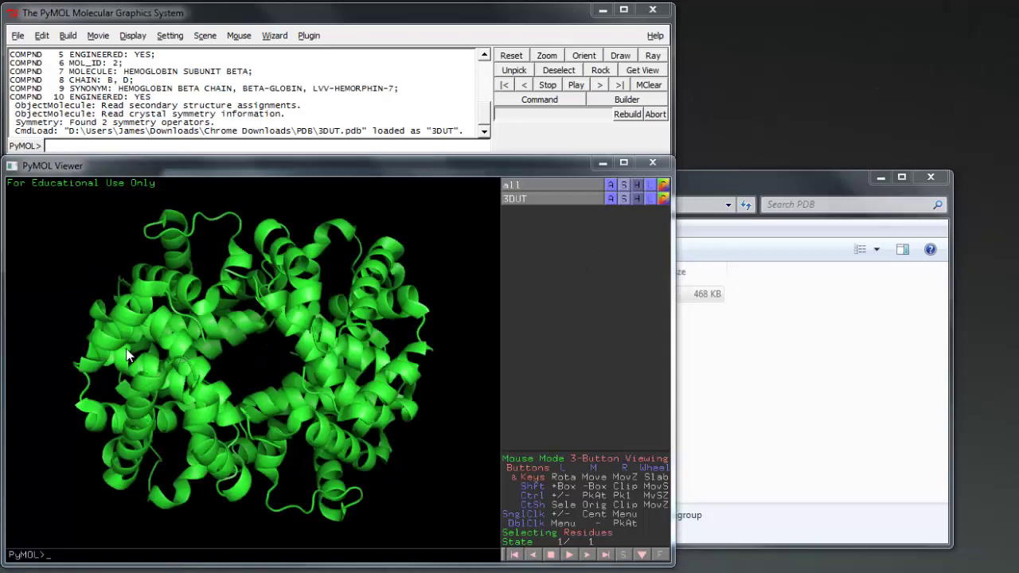
Rotate and zoom the protein, then re-orient 3DUT to its standard view.
left_click_drag(128, 356, 113, 394)
right_click_drag(185, 381, 195, 351)
left_click(609, 199)
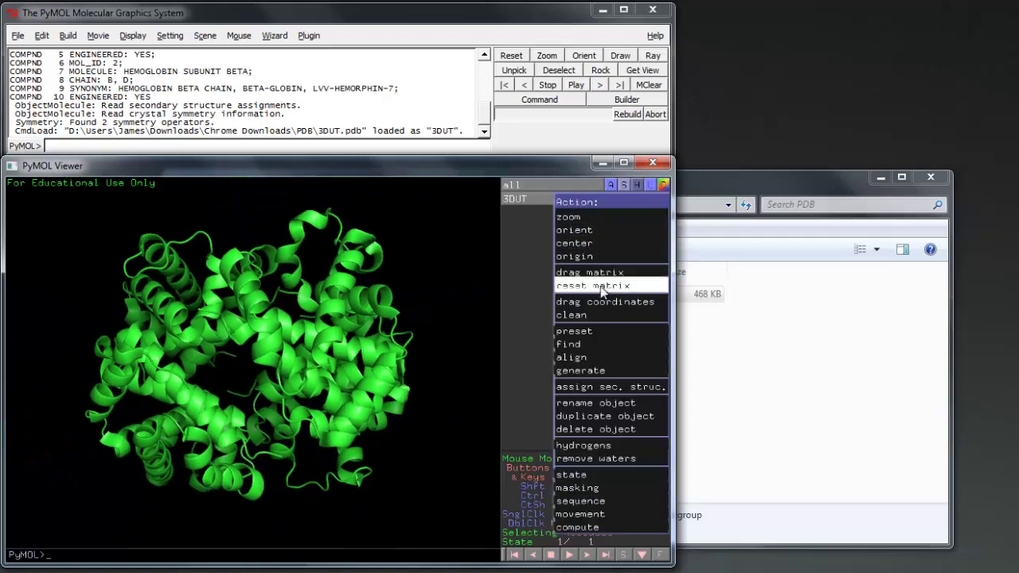
left_click(594, 231)
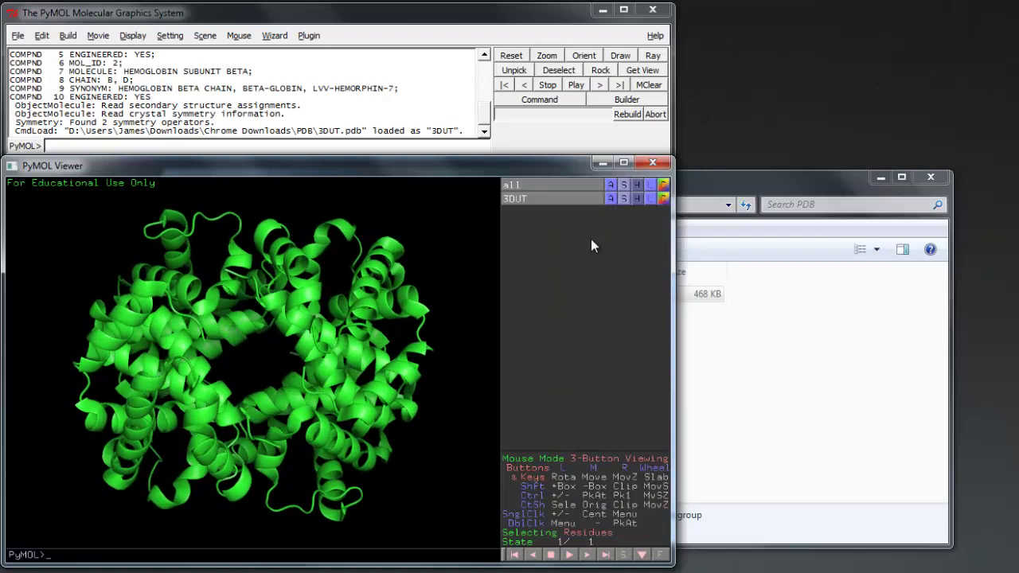
Colour the cartoon by secondary structure, then switch 3DUT to a rainbow spectrum.
left_click(663, 187)
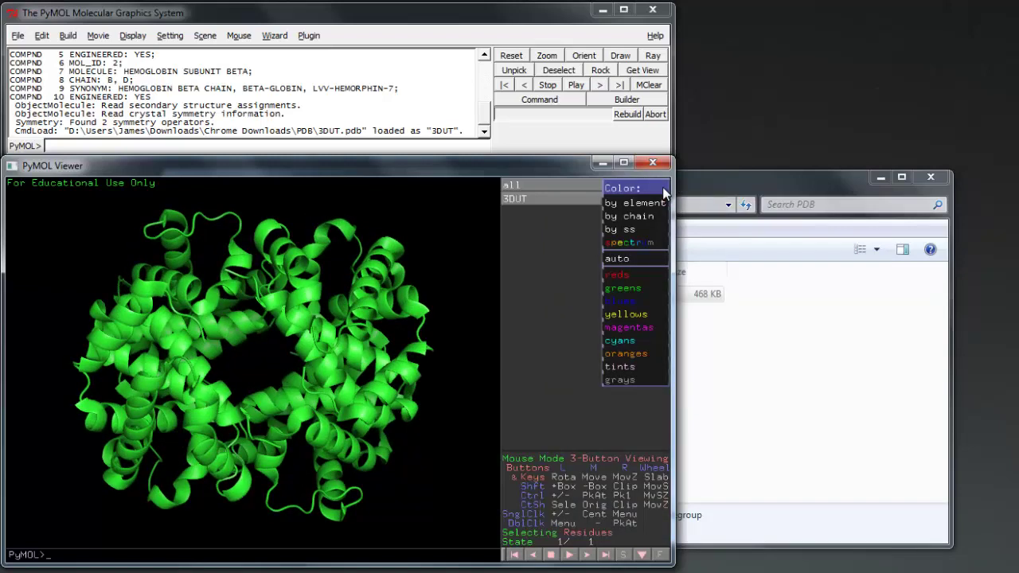
mouse_move(640, 223)
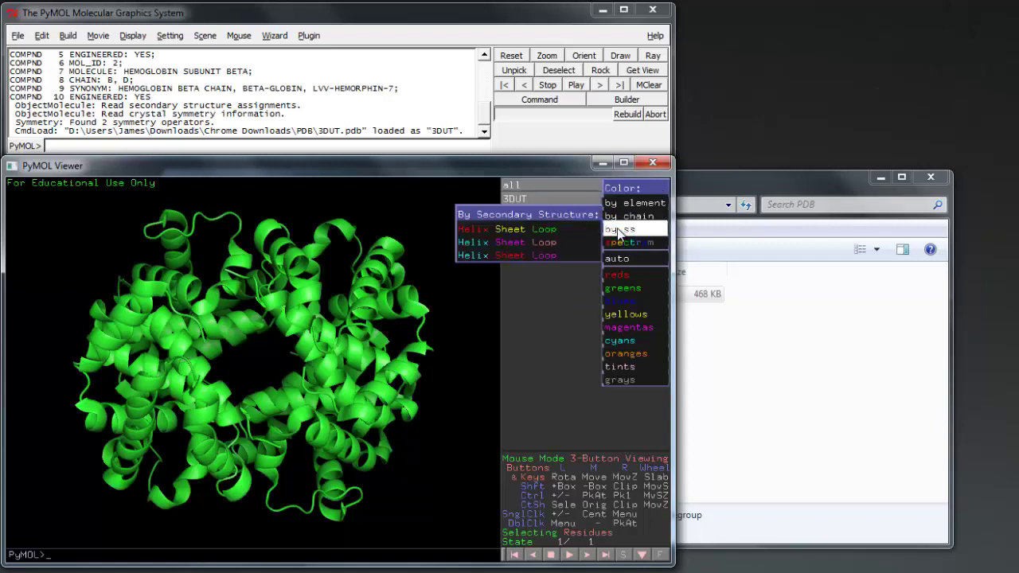
left_click(592, 229)
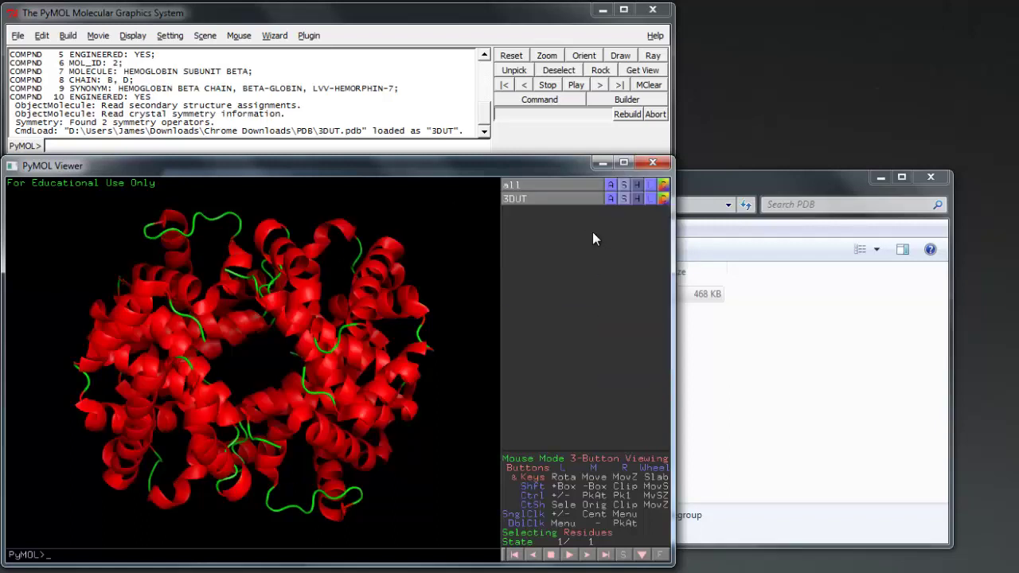
left_click(664, 198)
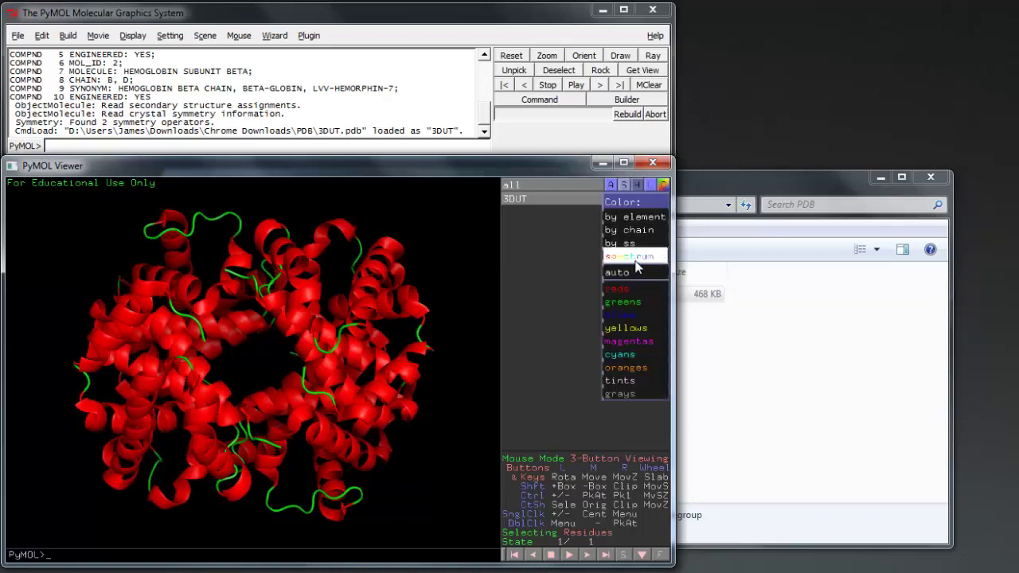
mouse_move(637, 267)
left_click(585, 258)
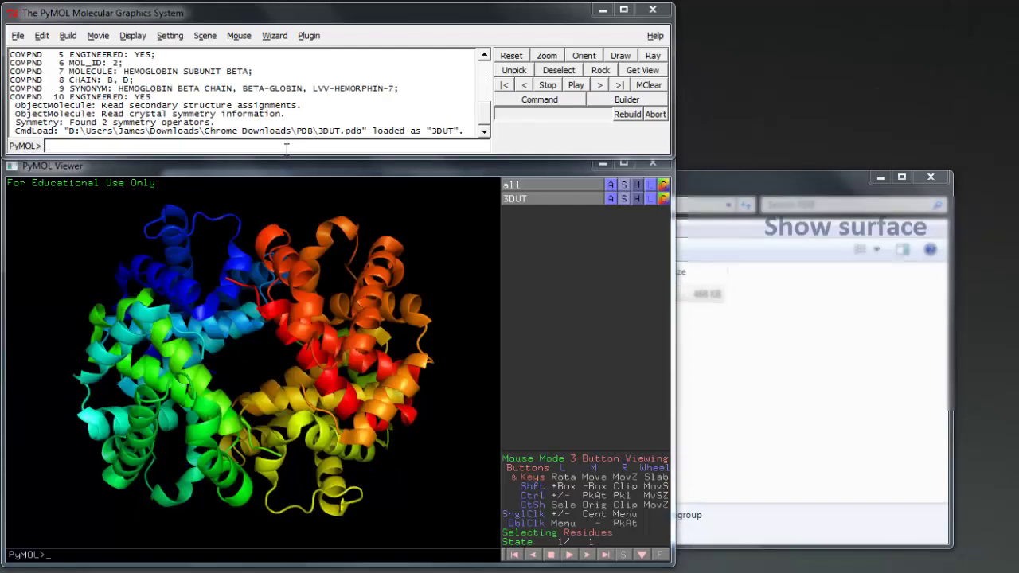
Show 3DUT as a molecular surface with the show surface command.
left_click(287, 148)
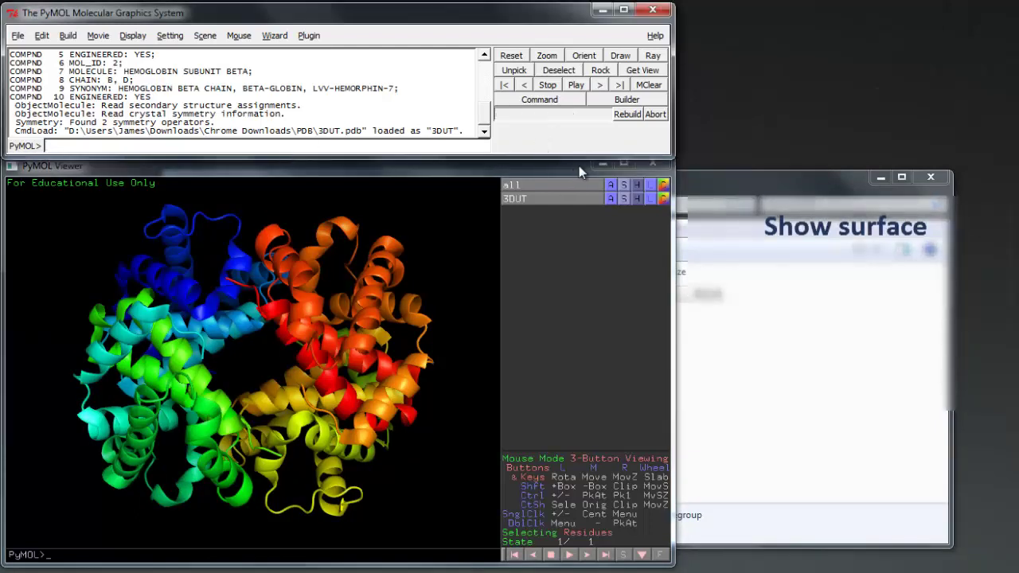
type("show surface")
key("Return")
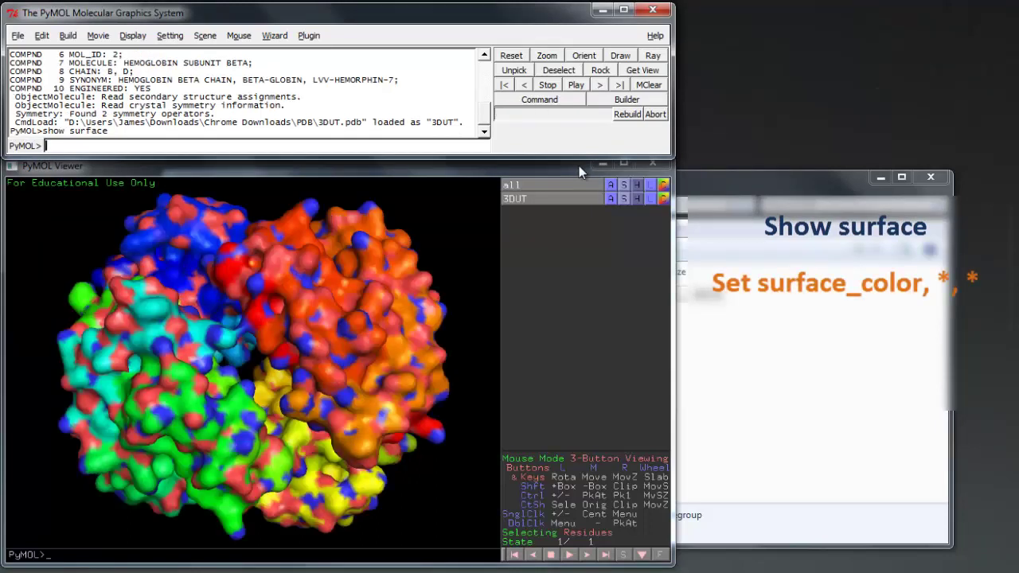
Set surface_color to blue for all objects, then change it to red.
type("set surface_color, red")
key("BackSpace")
key("BackSpace")
key("BackSpace")
type("blue, *")
key("Return")
type("set")
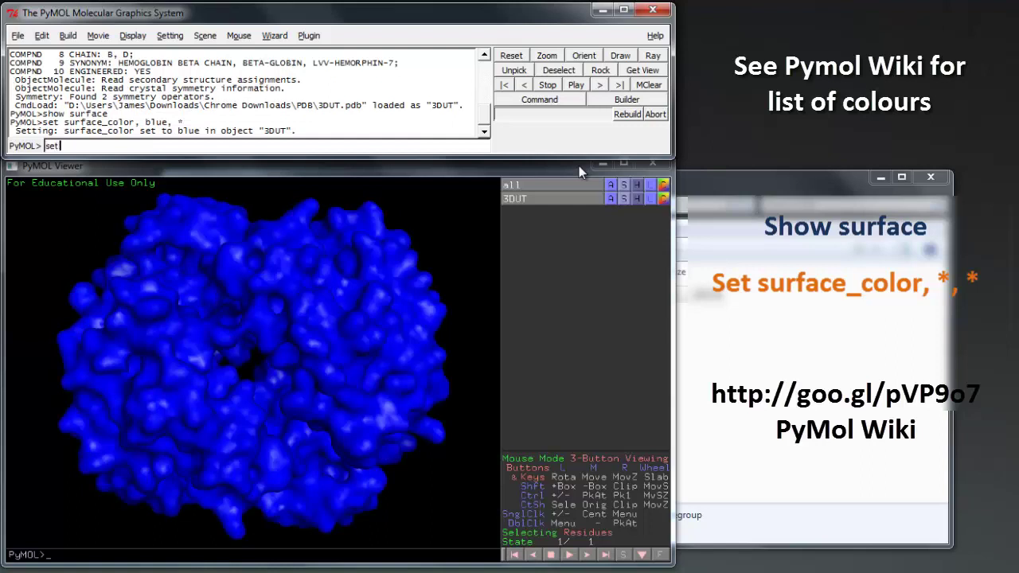
type(" surface")
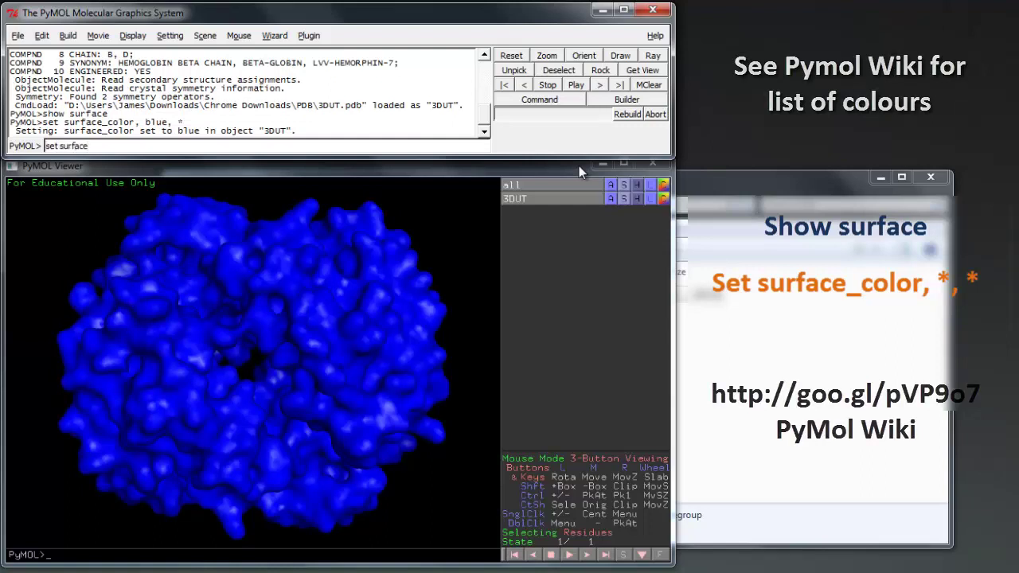
type("_color, re")
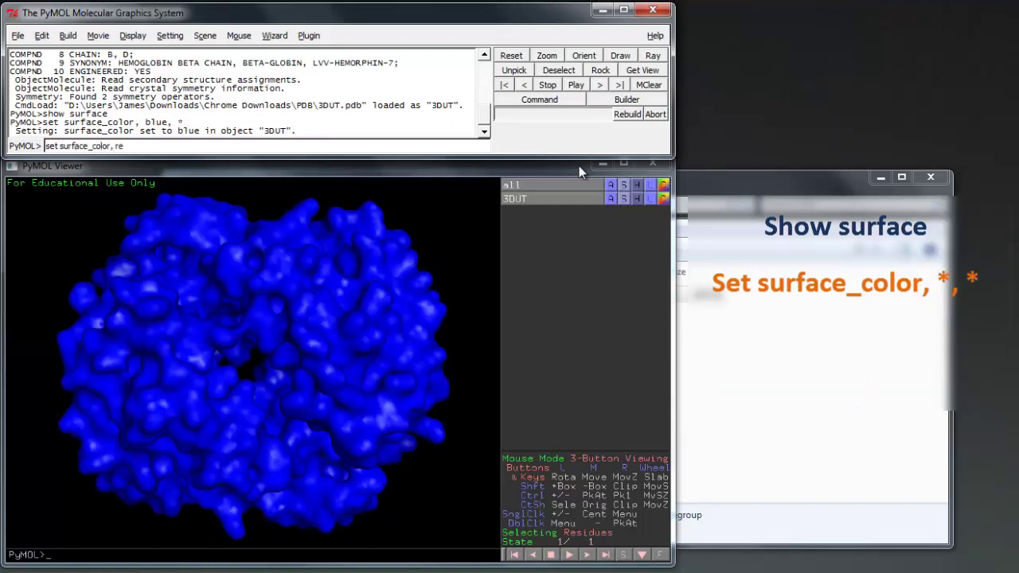
type("d, *")
key("Return")
Try surface_quality settings of 1 and 2, ending at surface_quality 1.
type("set sur")
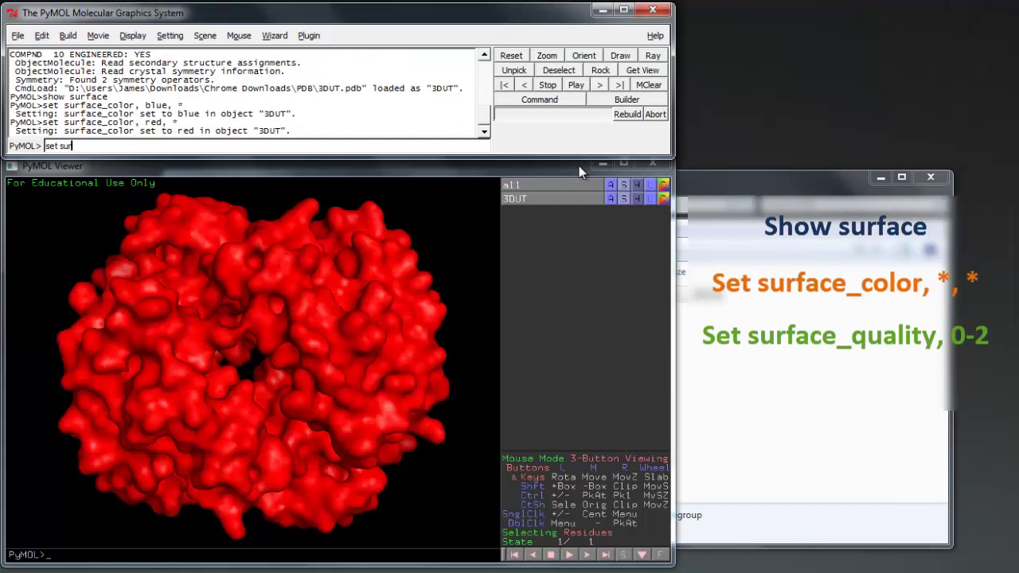
type("face_qua")
type("lity, ")
type("2")
key("Return")
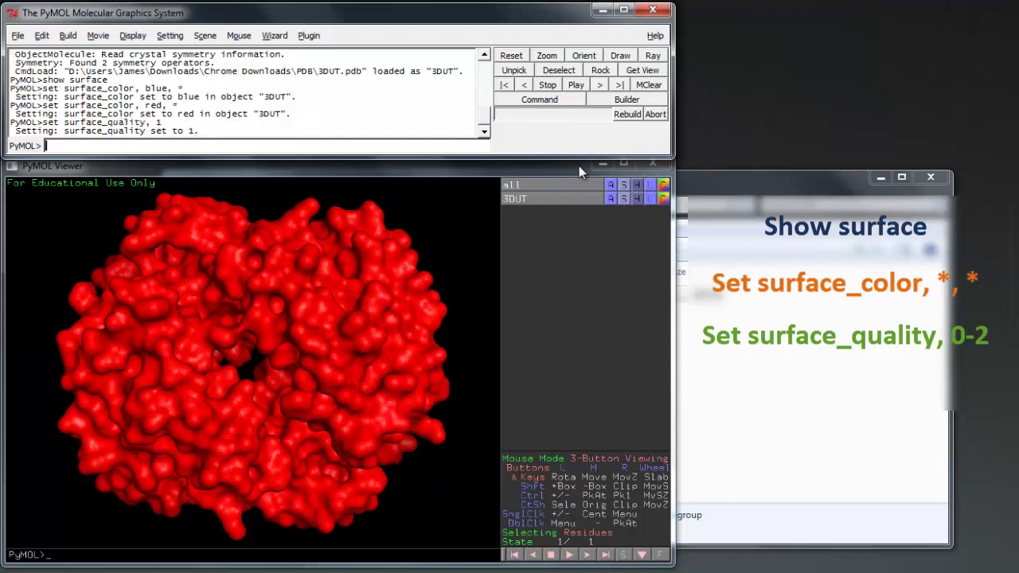
type("set surface_quality, 2")
key("Return")
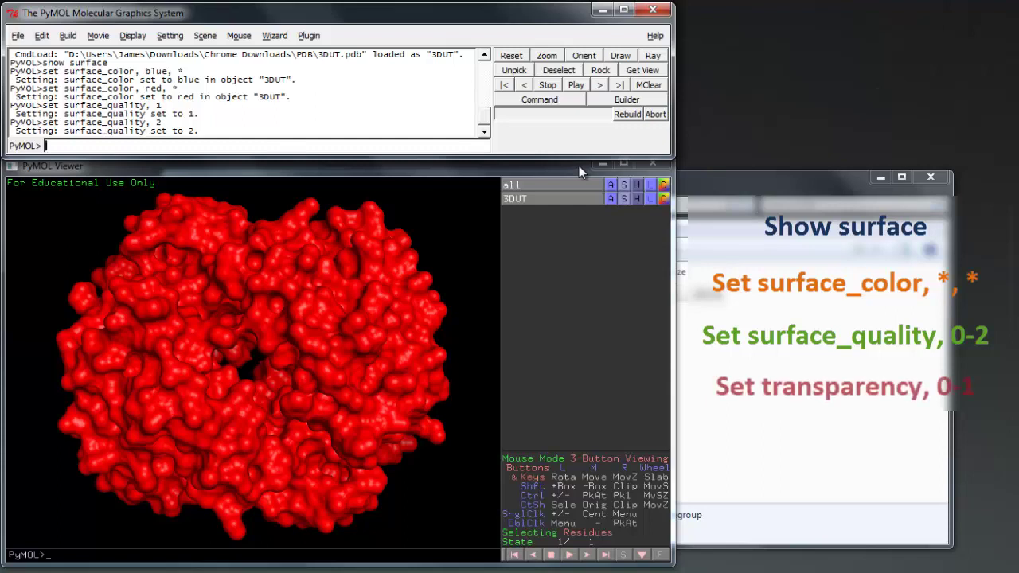
key("Up")
key("Up")
key("Return")
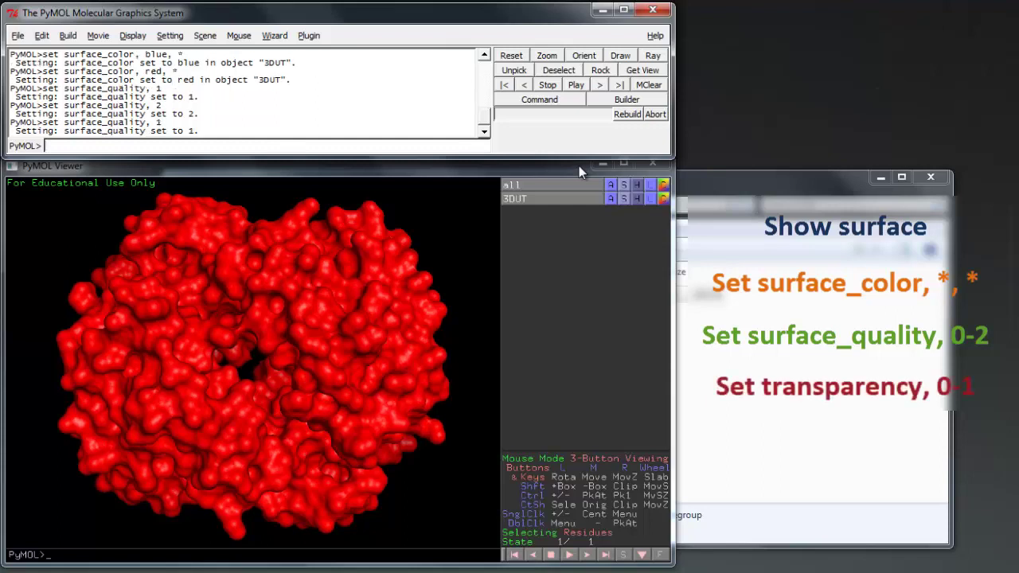
Set surface transparency to 0.2, rotate to check, then raise it to 0.6.
type("set transparency, 0.2")
key("Return")
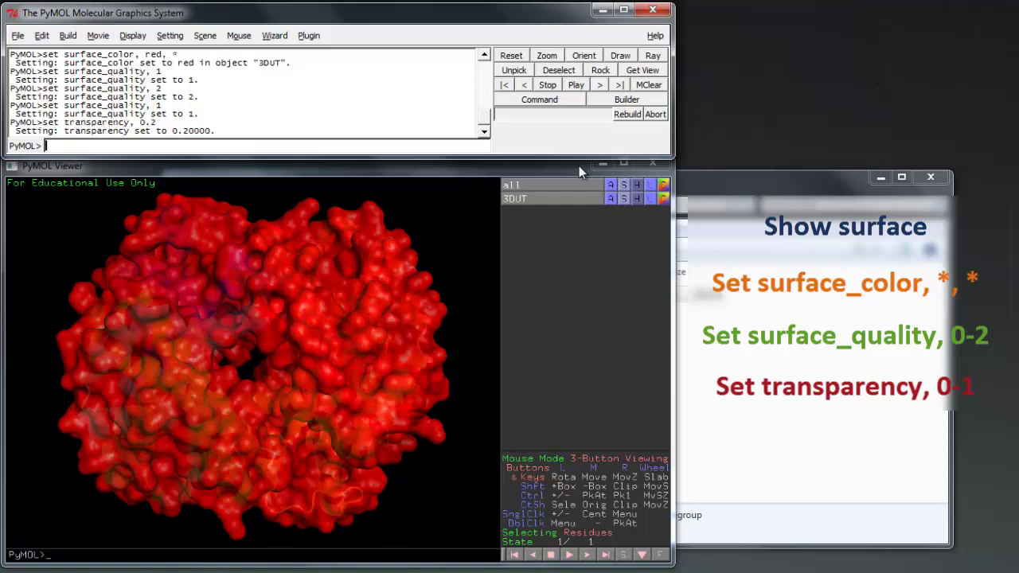
left_click(405, 354)
mouse_move(405, 354)
left_mouse_down()
mouse_move(308, 360)
mouse_move(448, 351)
mouse_move(400, 365)
mouse_move(391, 351)
left_mouse_up()
left_click(316, 145)
type("se")
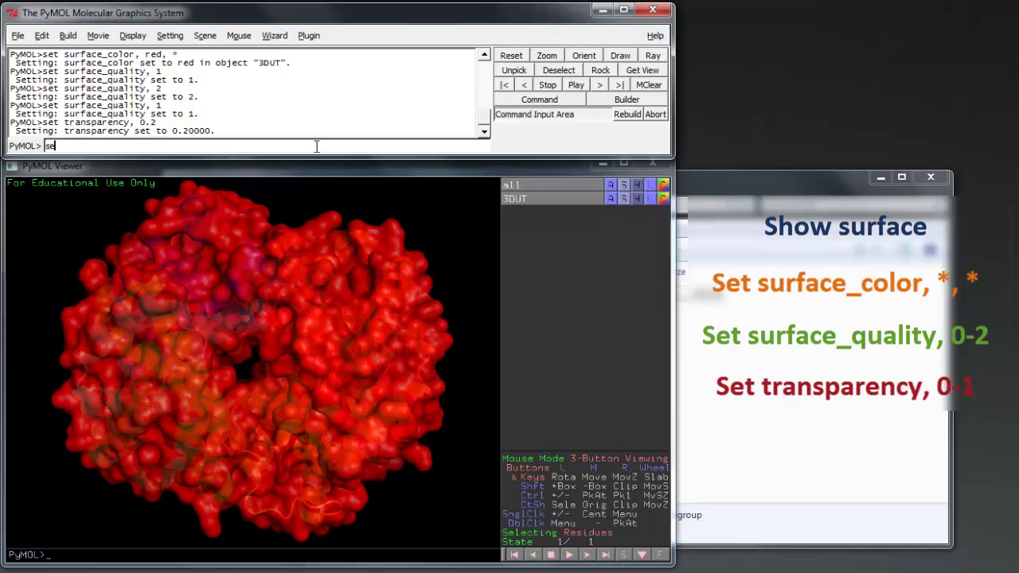
type("t transpa")
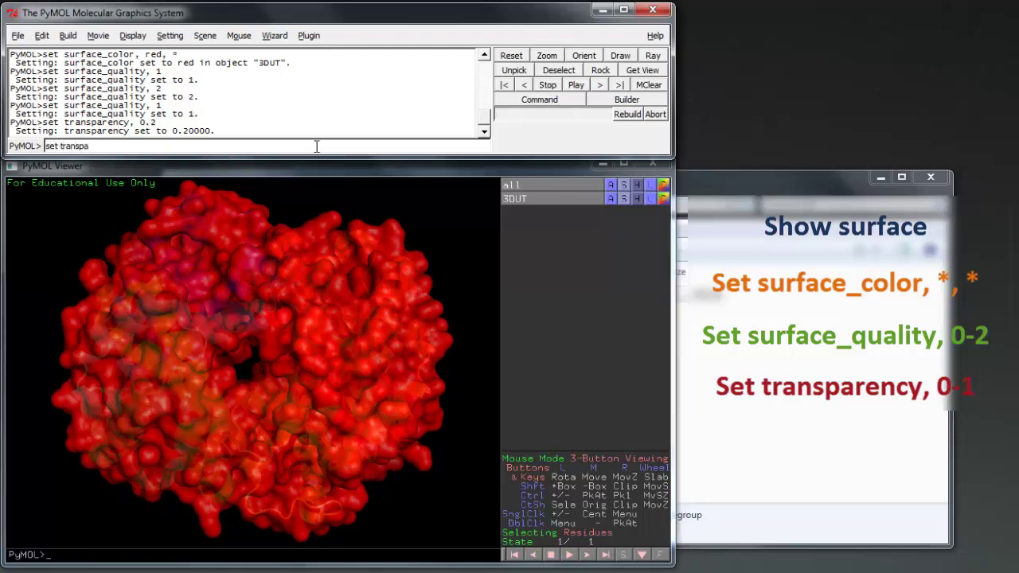
type("rency, 0.6")
key("Return")
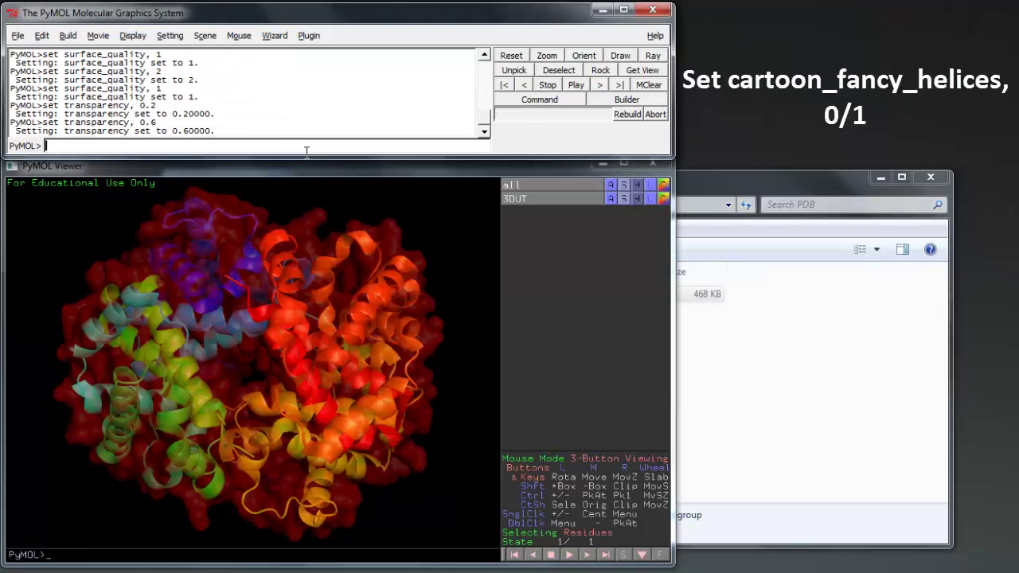
Turn on cartoon_fancy_helices (value 1) and set the viewer background to white.
type("set cartoo")
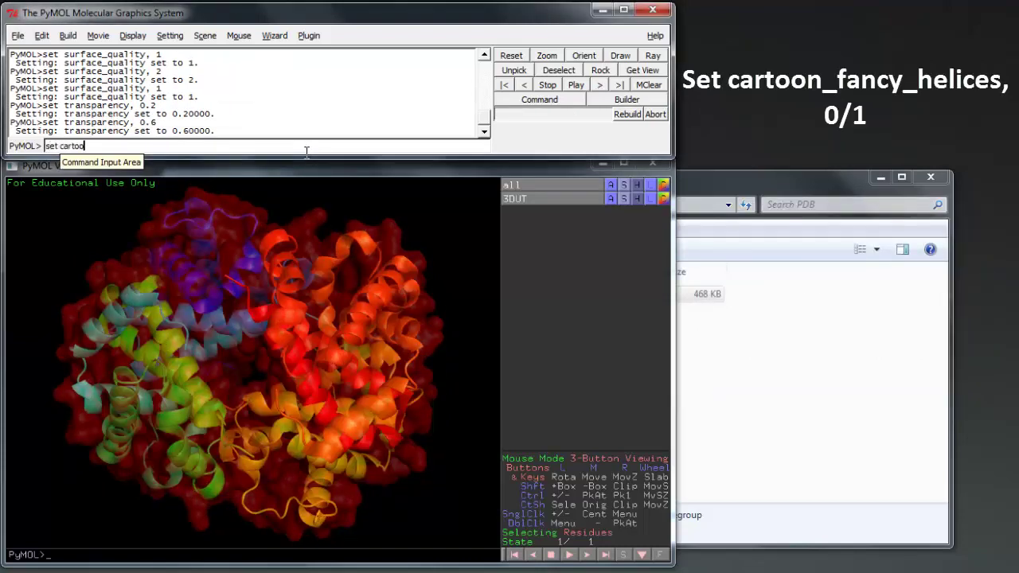
type("n_fancy_helices, 1")
key("Return")
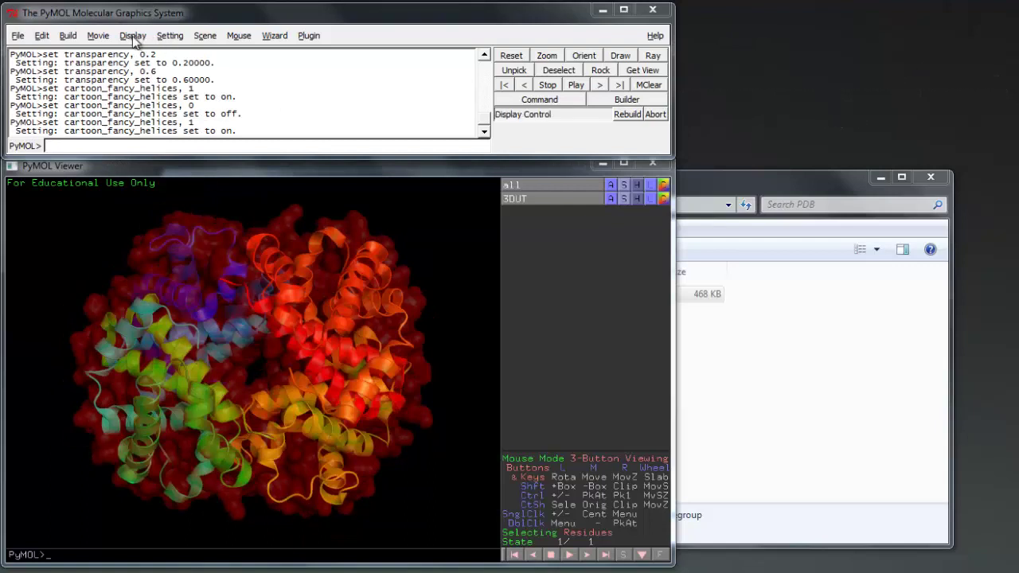
left_click(133, 36)
mouse_move(143, 163)
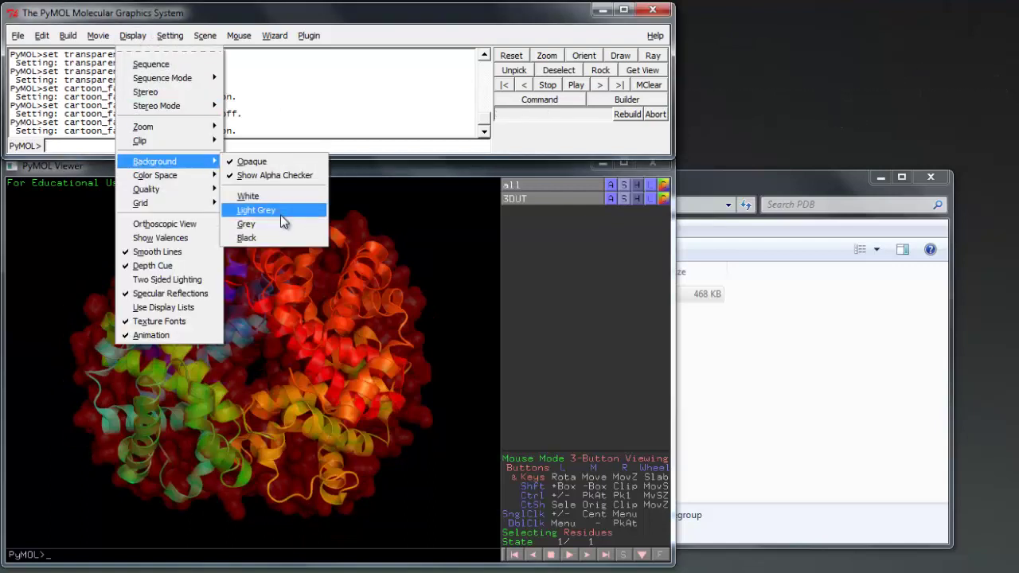
left_click(274, 196)
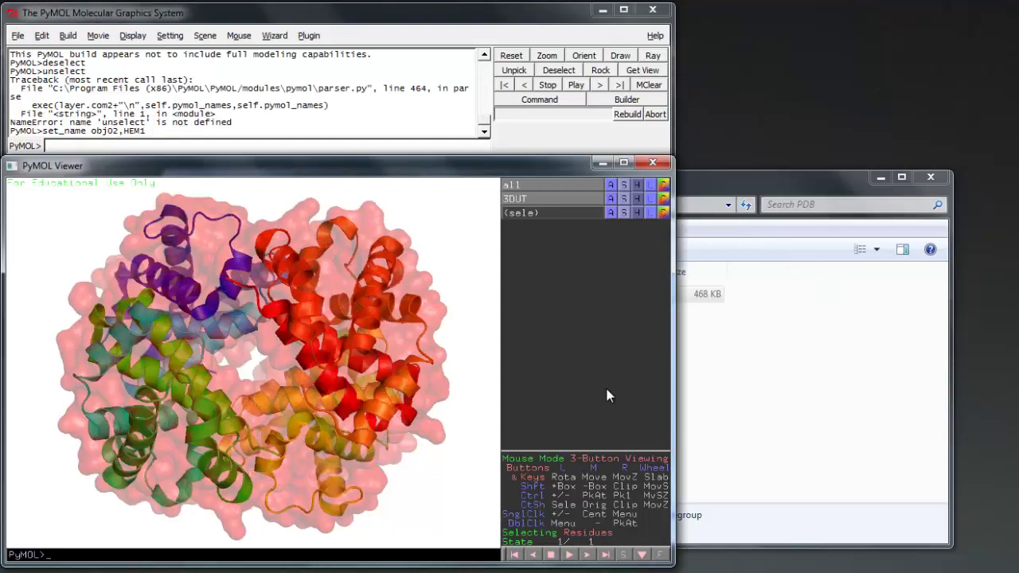
Show the sequence, select the HEM heme group, and copy it to a new object.
left_click(626, 555)
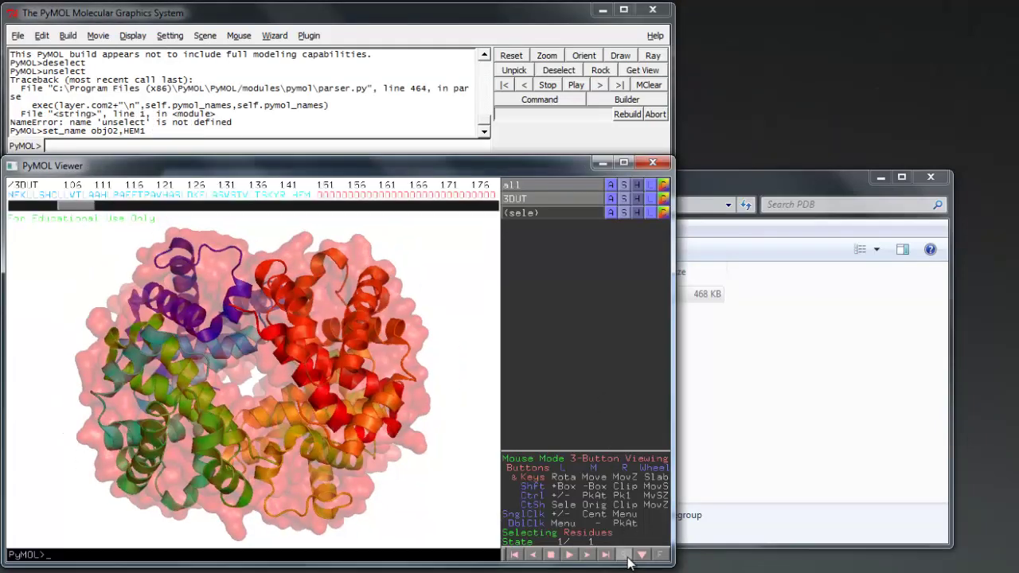
mouse_move(76, 211)
left_mouse_down()
mouse_move(27, 209)
mouse_move(106, 223)
mouse_move(85, 215)
left_mouse_up()
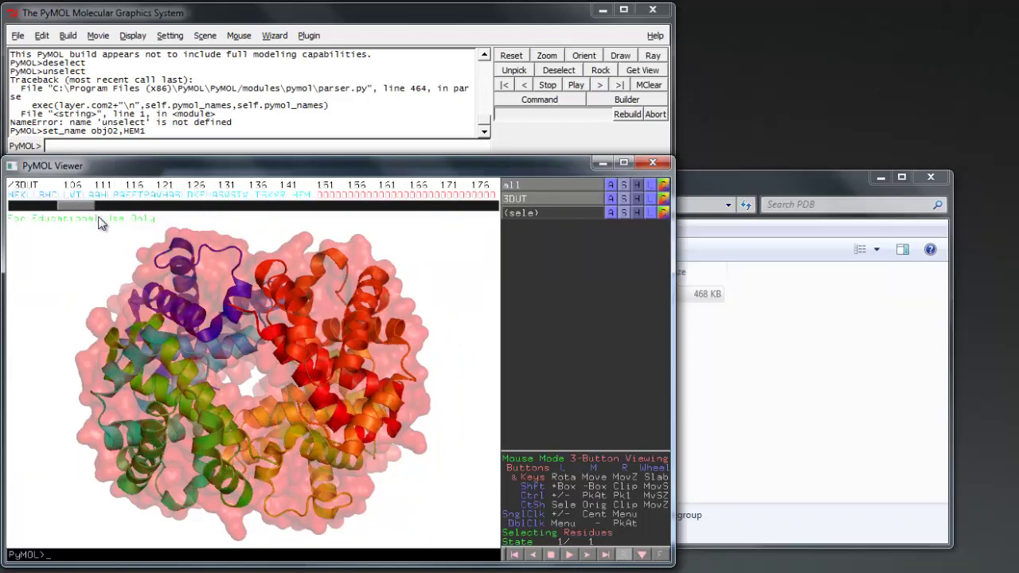
left_click(301, 195)
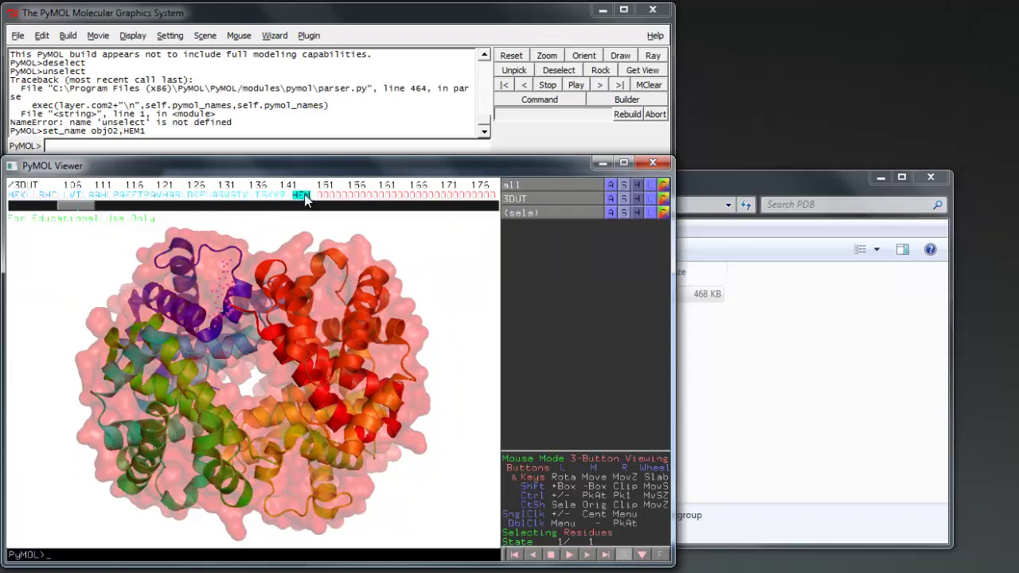
left_click(611, 213)
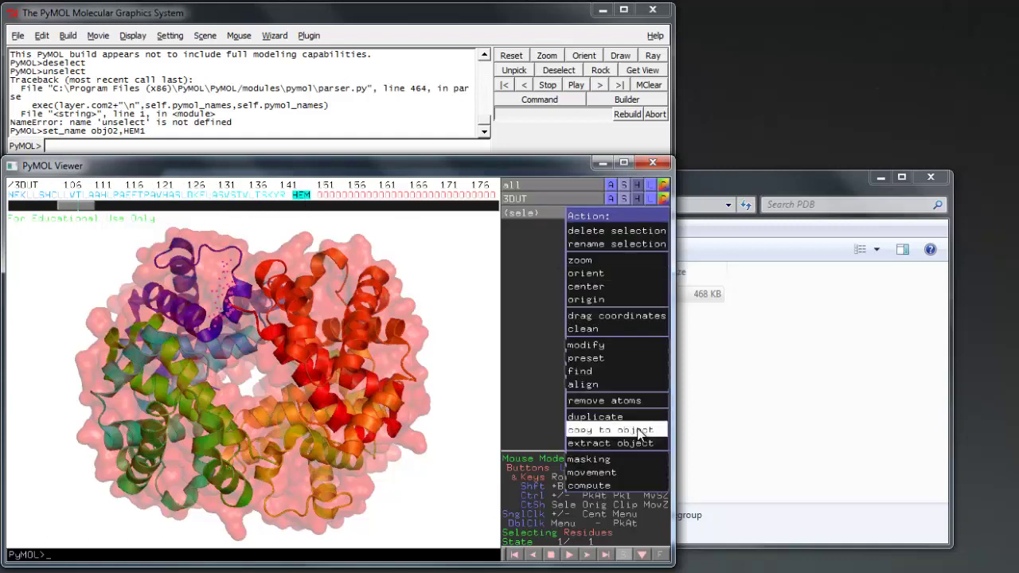
left_click(640, 431)
Rename the new object obj03 to HEM1.
left_click(611, 230)
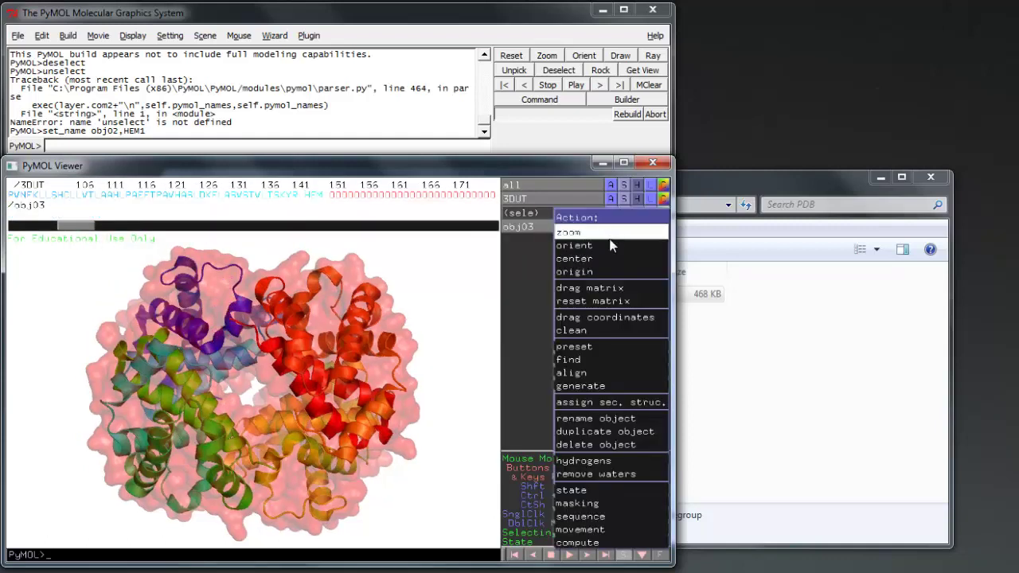
left_click(606, 417)
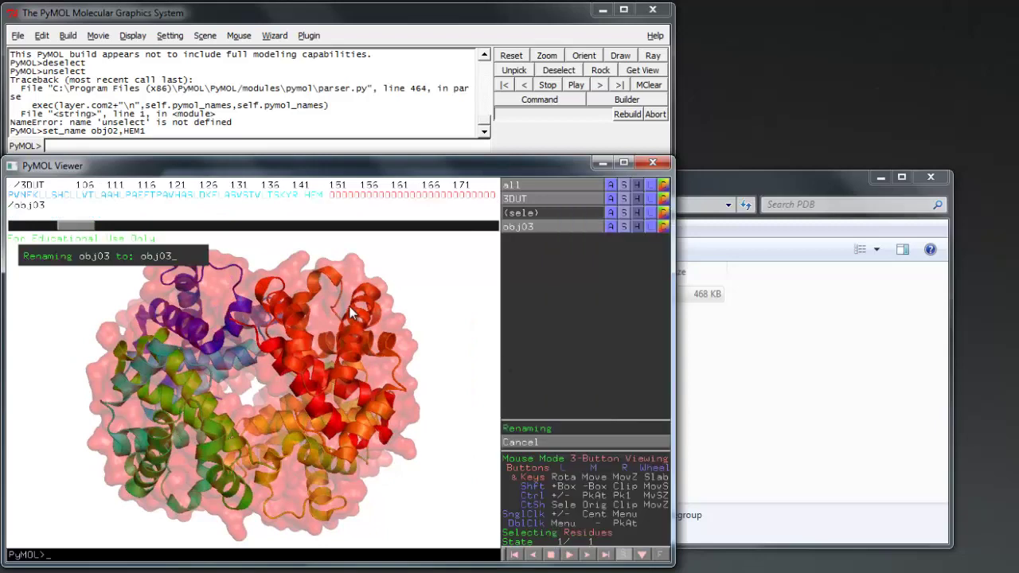
key("BackSpace")
key("BackSpace")
key("BackSpace")
key("BackSpace")
key("BackSpace")
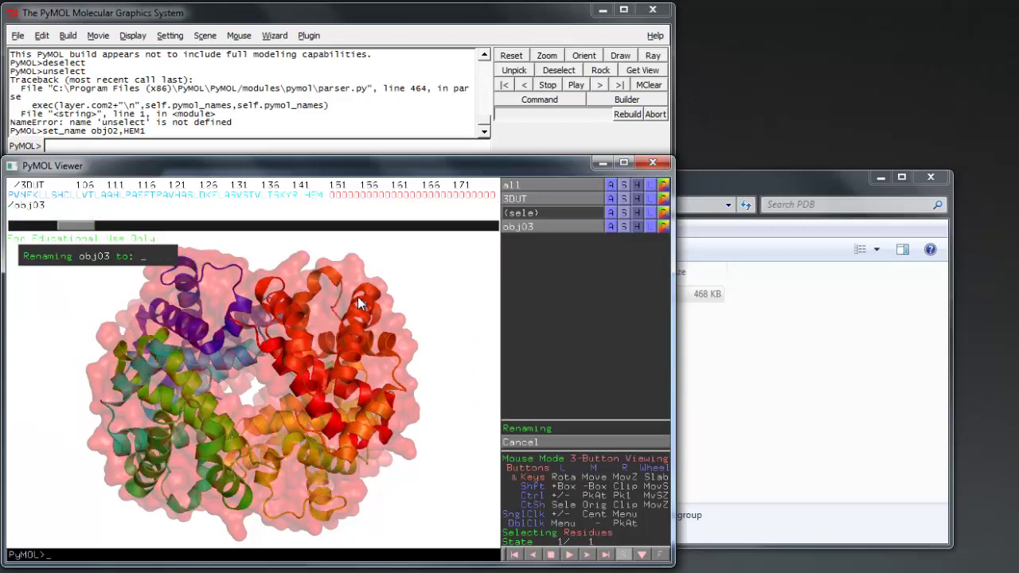
type("HEM1")
key("Return")
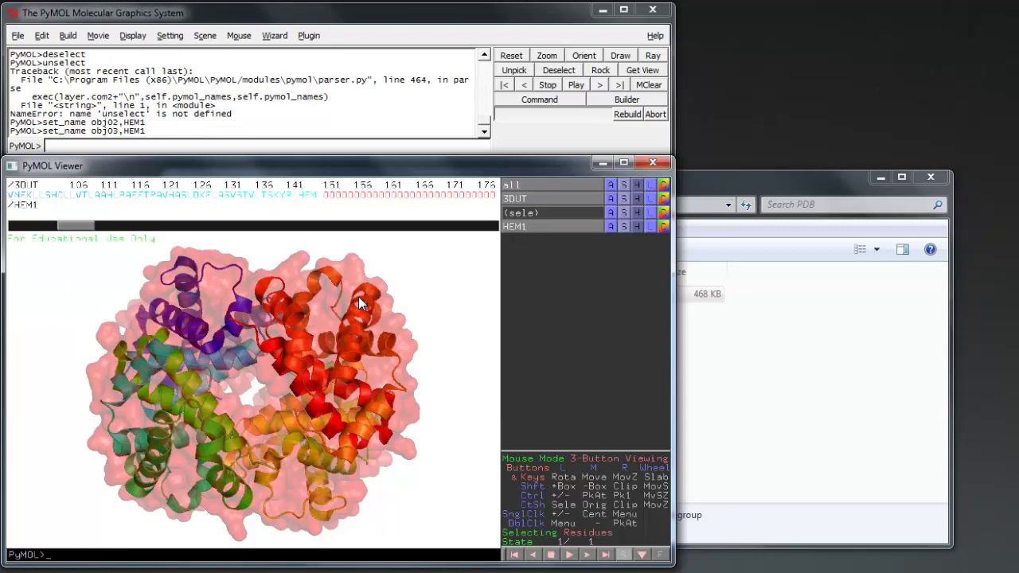
left_click(628, 225)
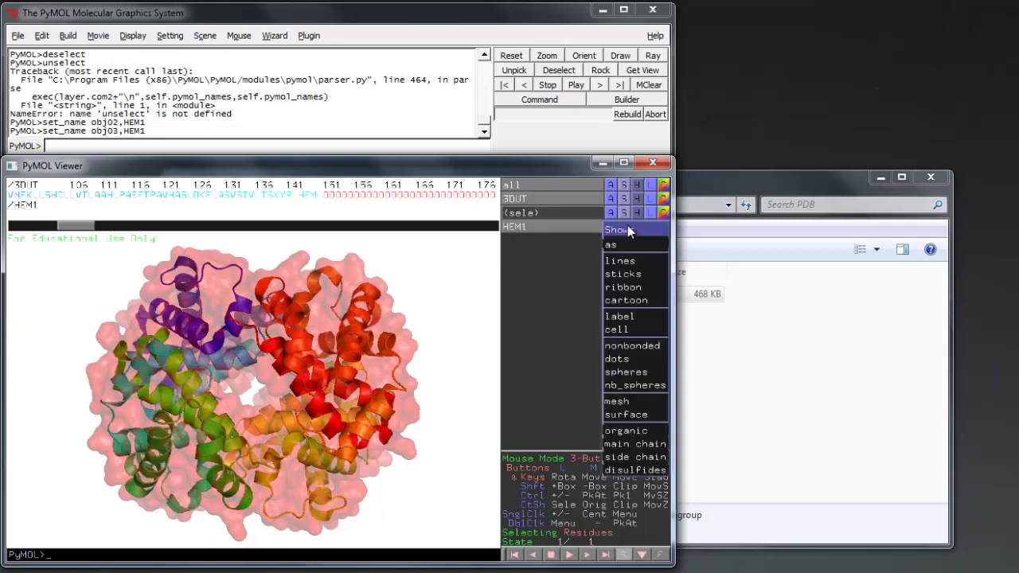
Show HEM1 as sticks and orient the view to a close-up of the heme.
left_click(625, 274)
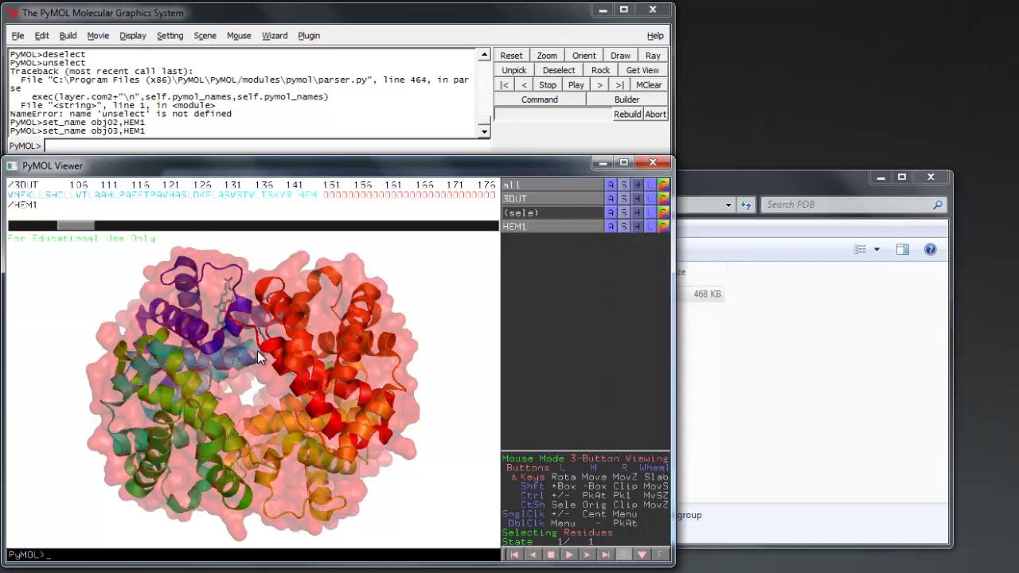
left_click(610, 227)
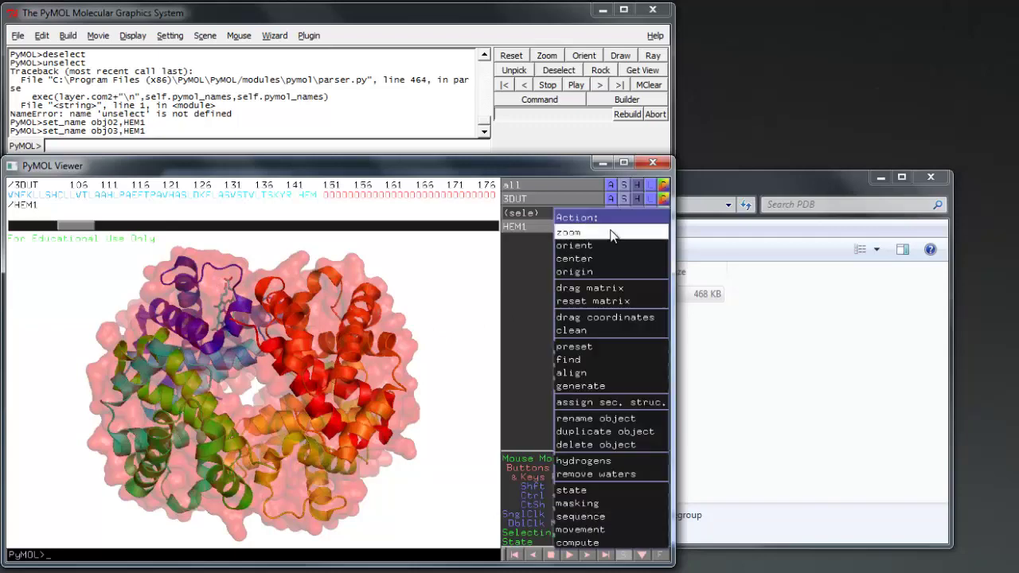
left_click(612, 249)
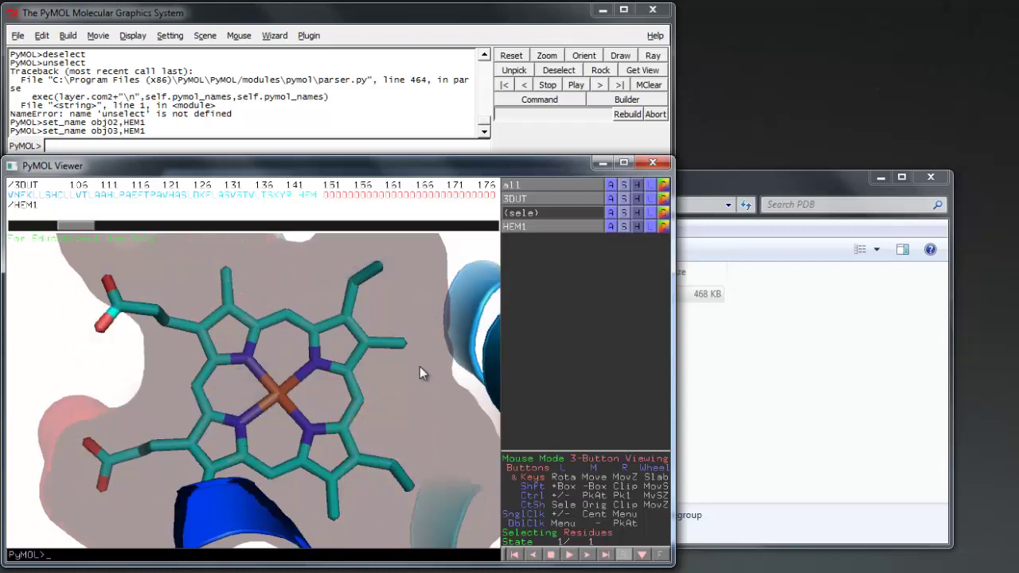
scroll(434, 366, "up", 4)
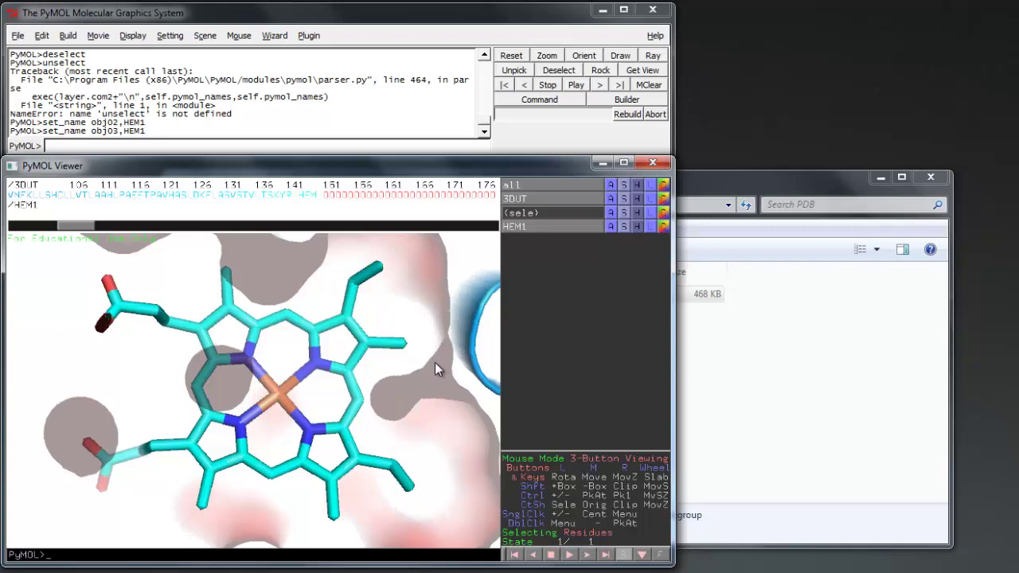
scroll(435, 368, "up", 1)
scroll(435, 368, "down", 1)
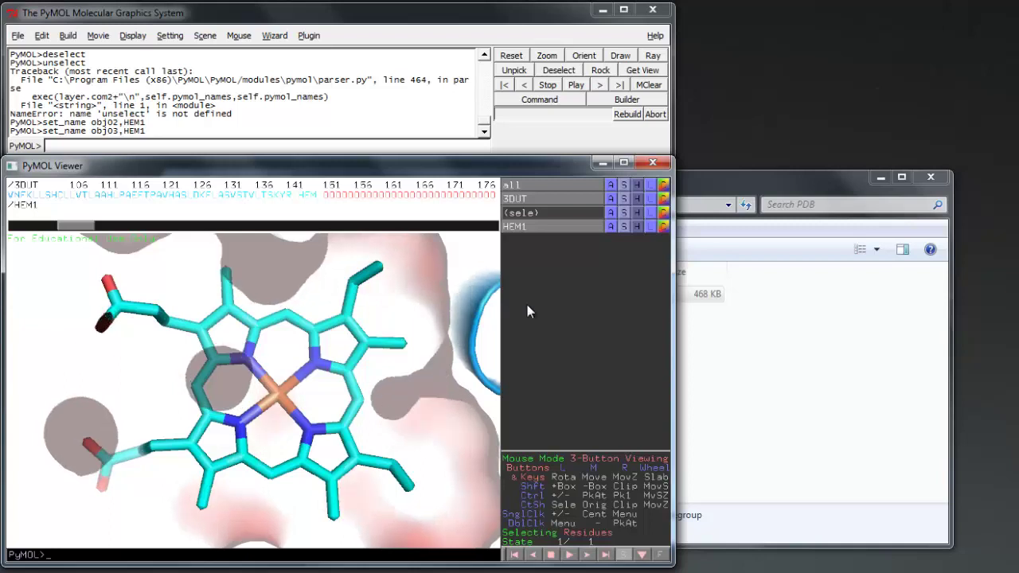
Colour HEM1 by element with orange carbons, after trying green and yellow.
left_click(665, 227)
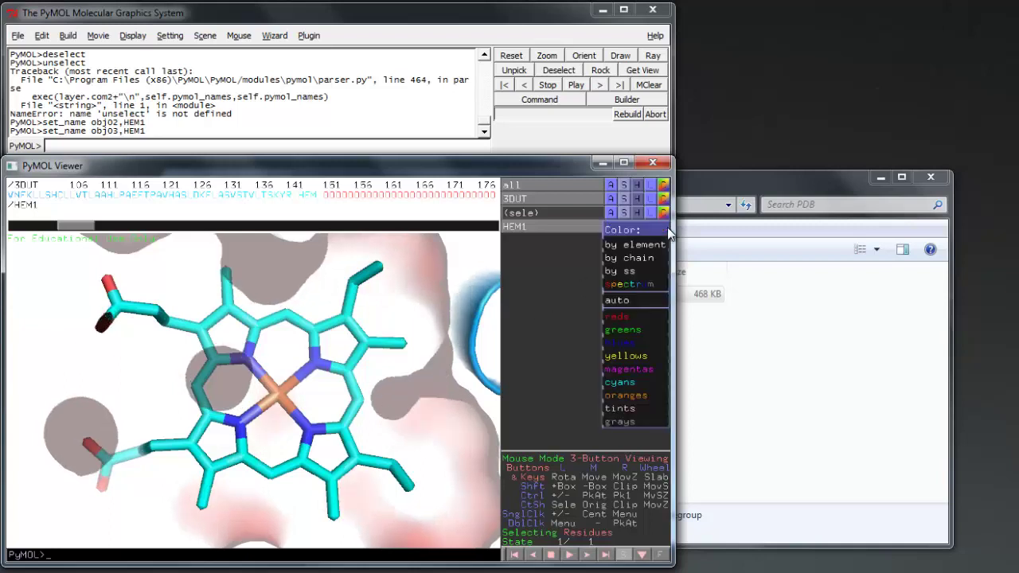
mouse_move(633, 244)
left_click(576, 258)
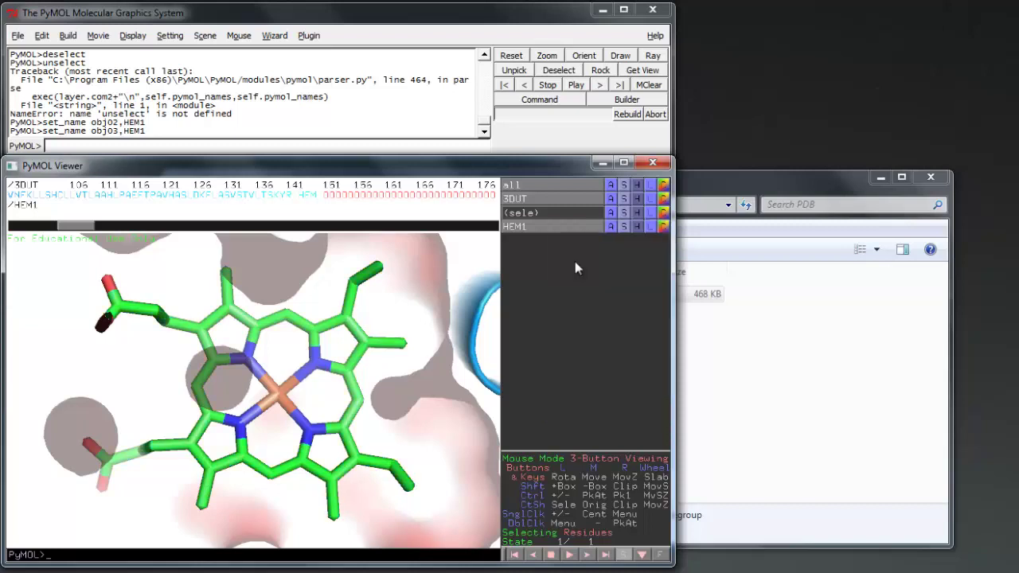
left_click(662, 230)
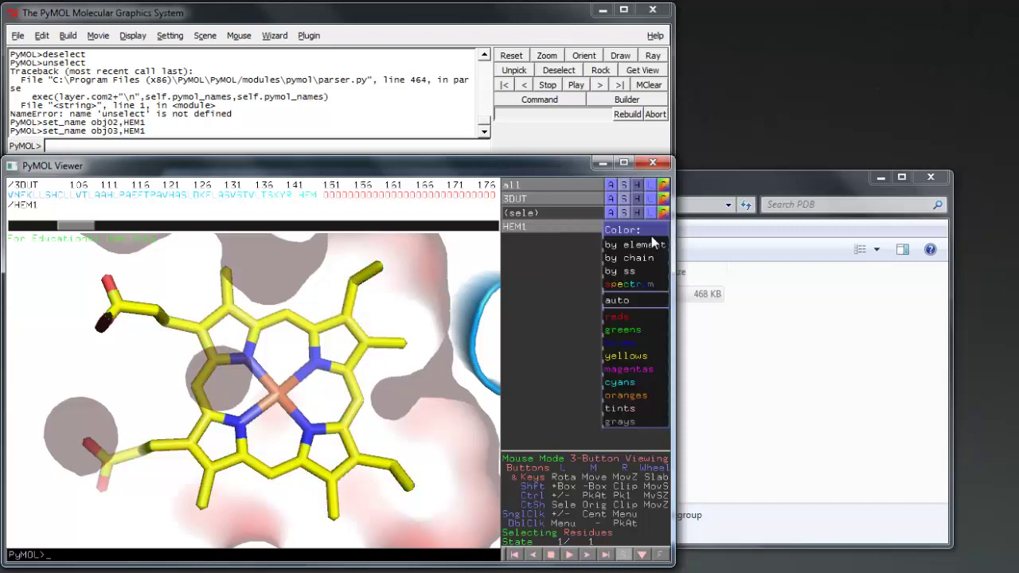
mouse_move(638, 251)
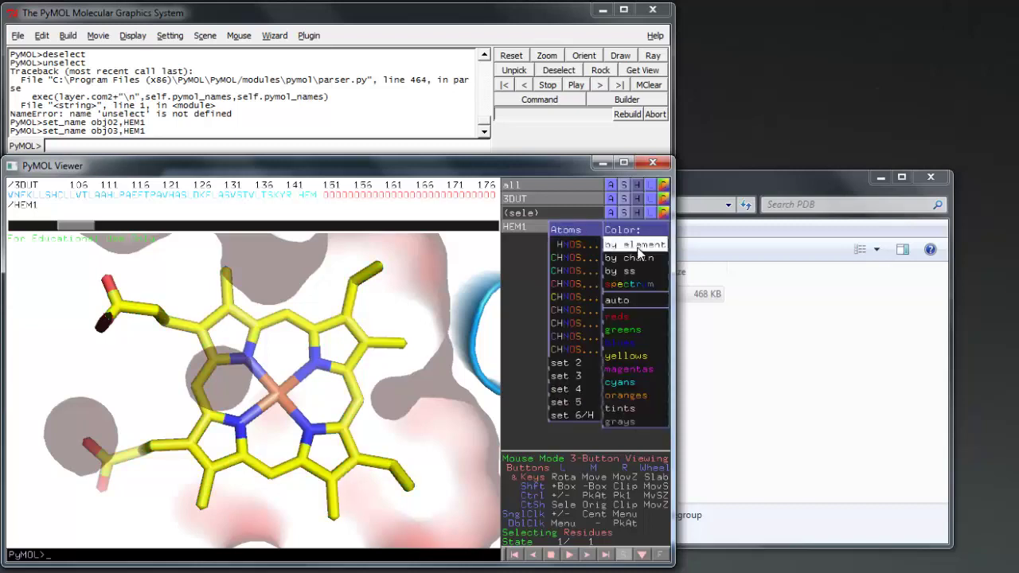
left_click(573, 350)
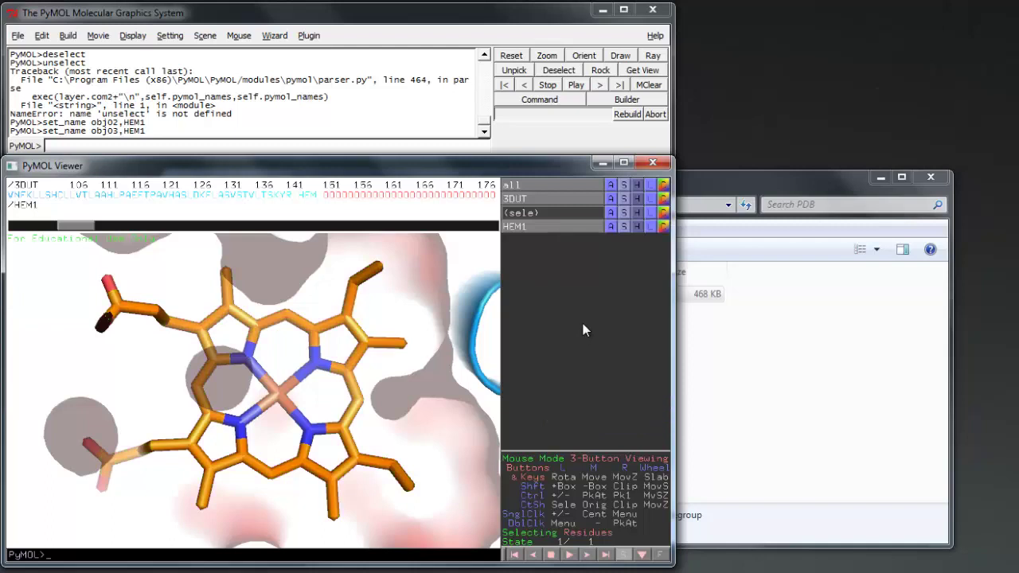
left_click(610, 199)
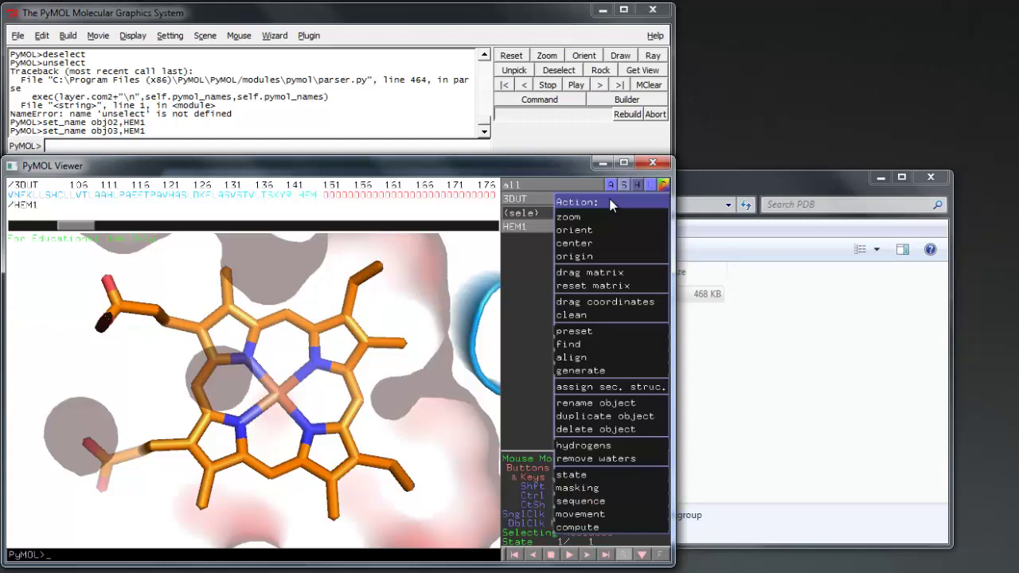
Orient back to the whole 3DUT protein and set antialias to 1.
left_click(588, 226)
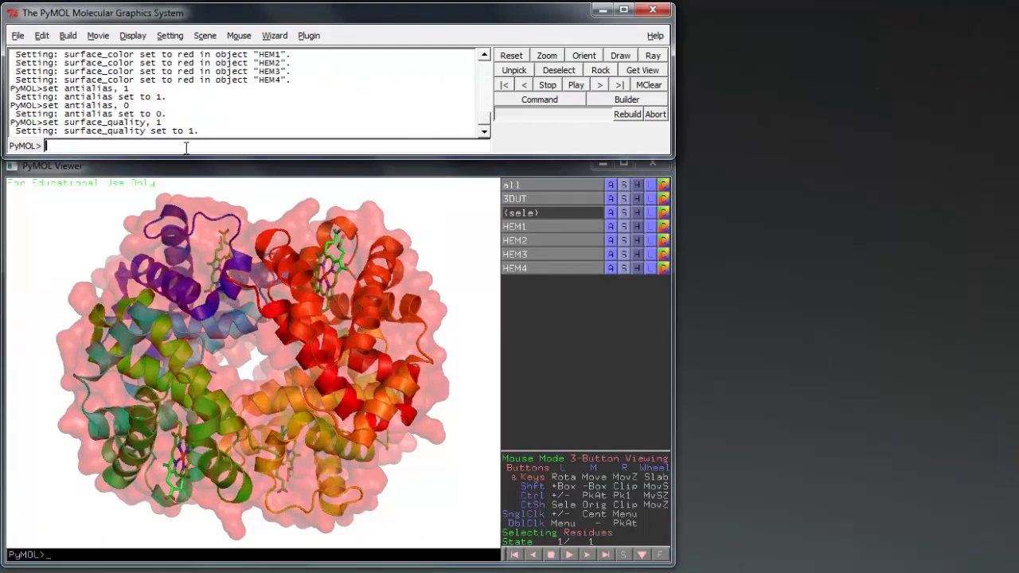
type("set")
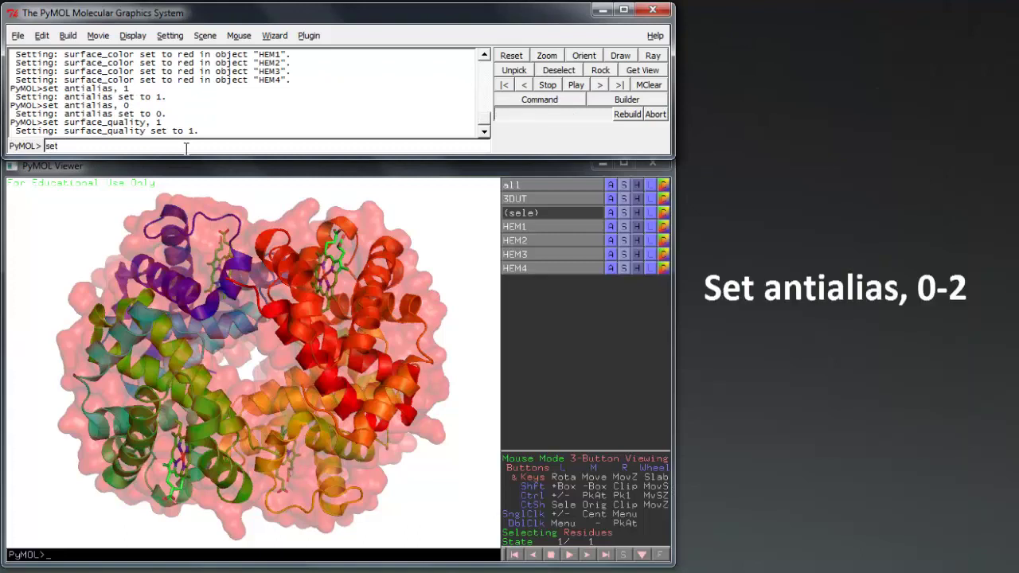
type(" antialias, 1")
key("Return")
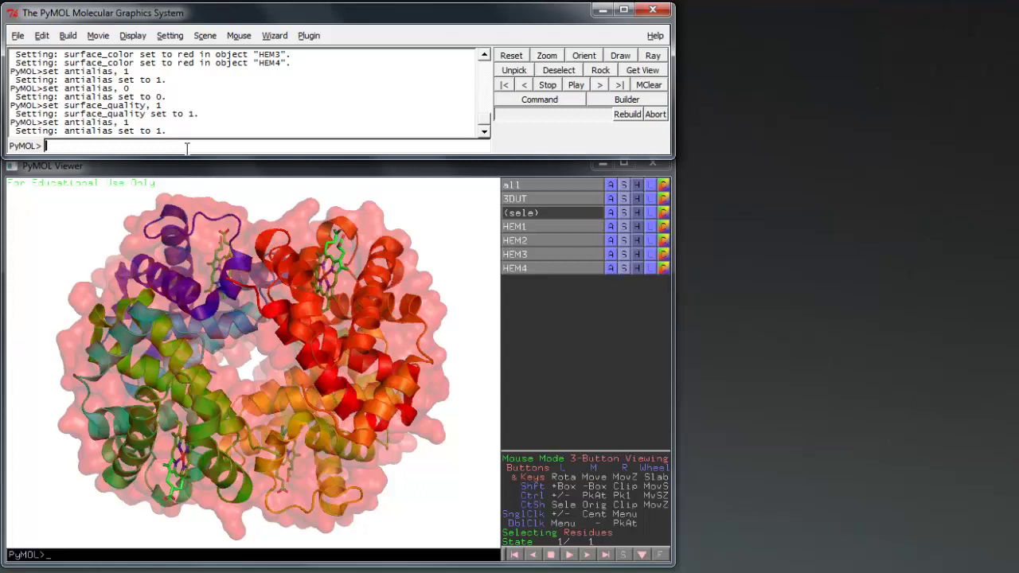
Ray-trace the scene at 1200×720 and save it as the PNG 'Deoxy Haemoglobin'.
type("ray")
type(" 1200")
type(",720")
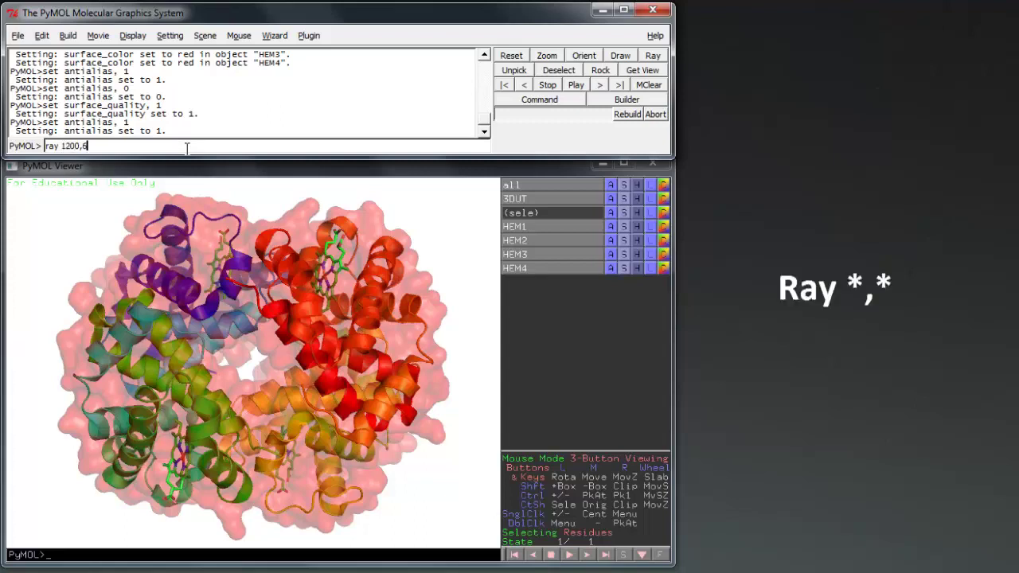
key("Return")
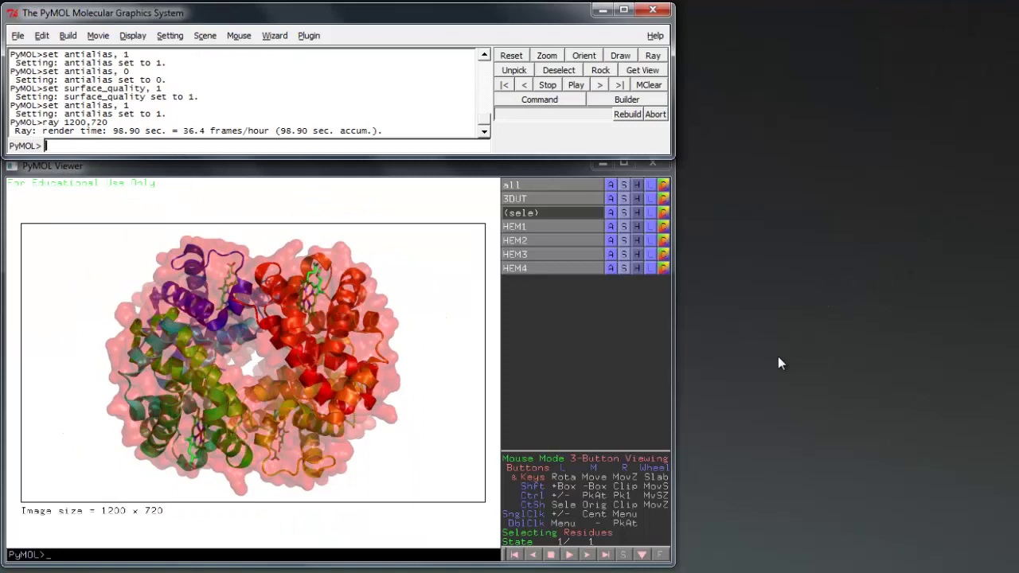
left_click(19, 36)
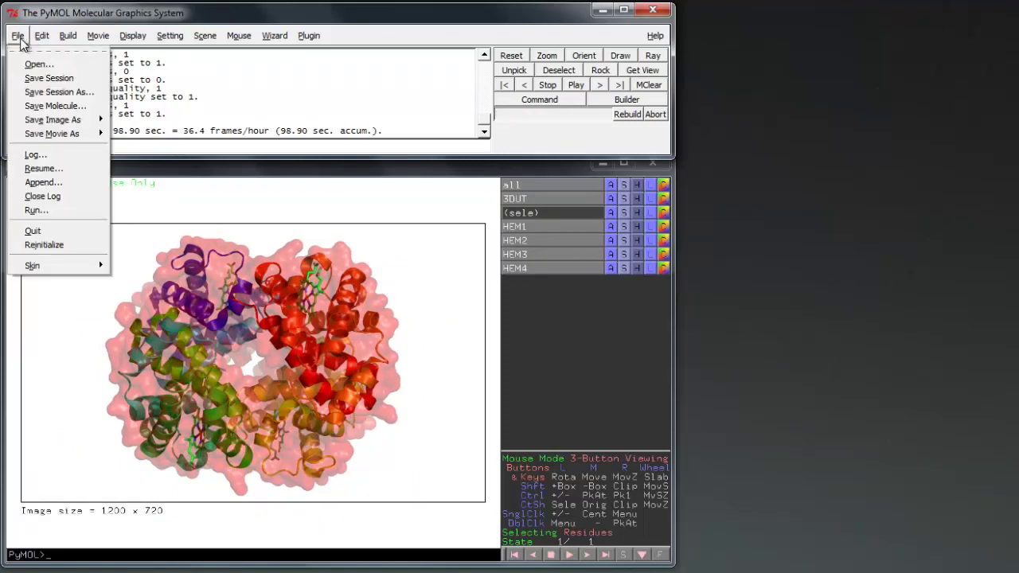
mouse_move(47, 120)
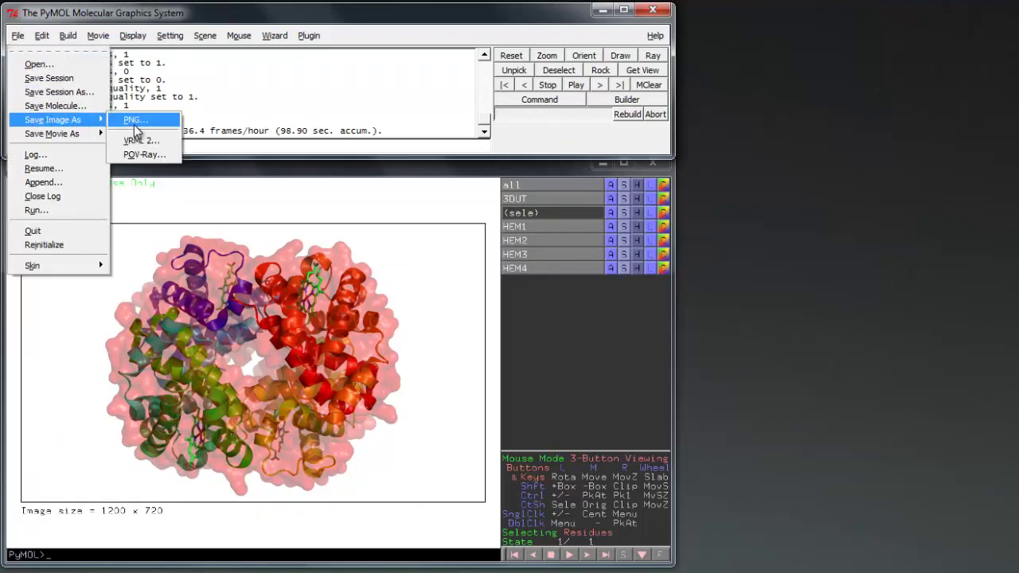
left_click(135, 124)
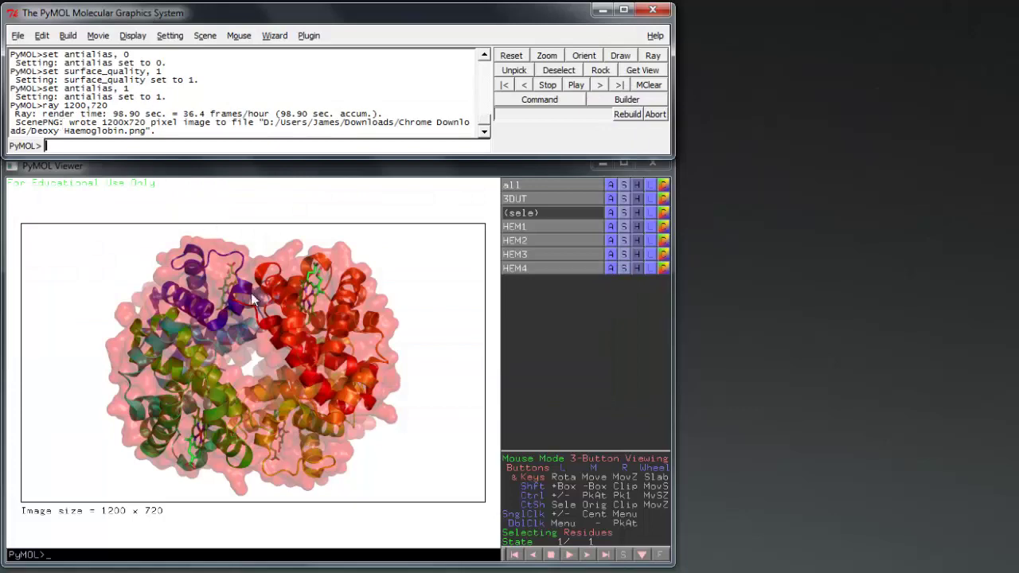
Turn the molecule slightly and run a 1200×700 ray trace.
left_click(334, 387)
left_click_drag(331, 388, 319, 379)
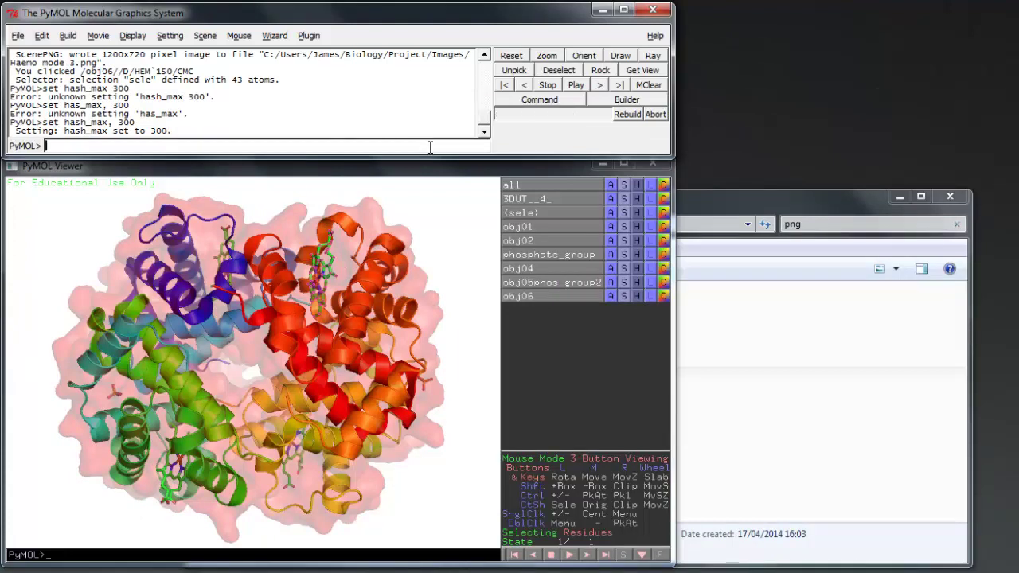
type("ray 1200,7")
key("Return")
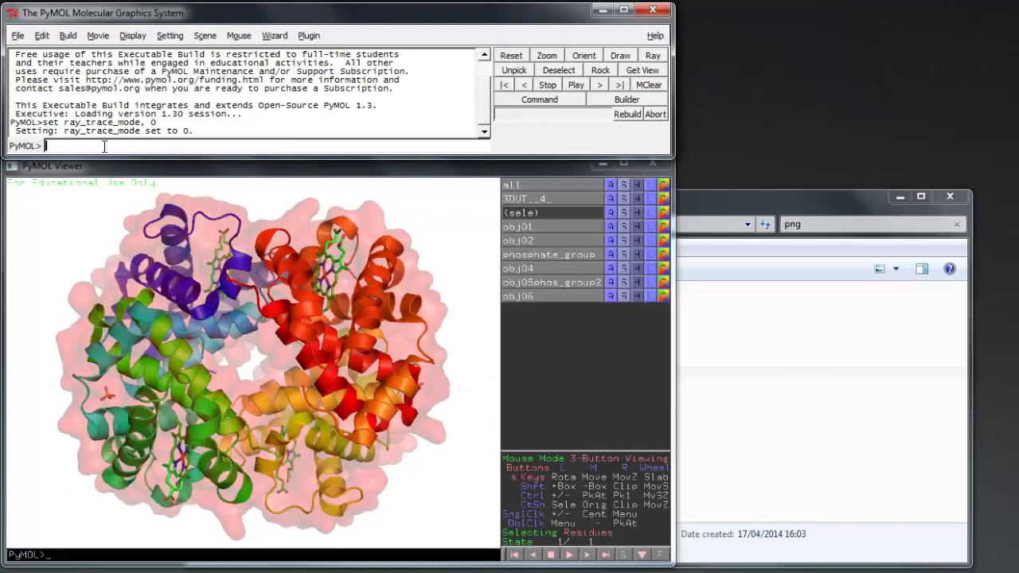
Set hash_max to 50 and rerun the 1200×700 ray trace.
type("set hash_max, 50")
key("Return")
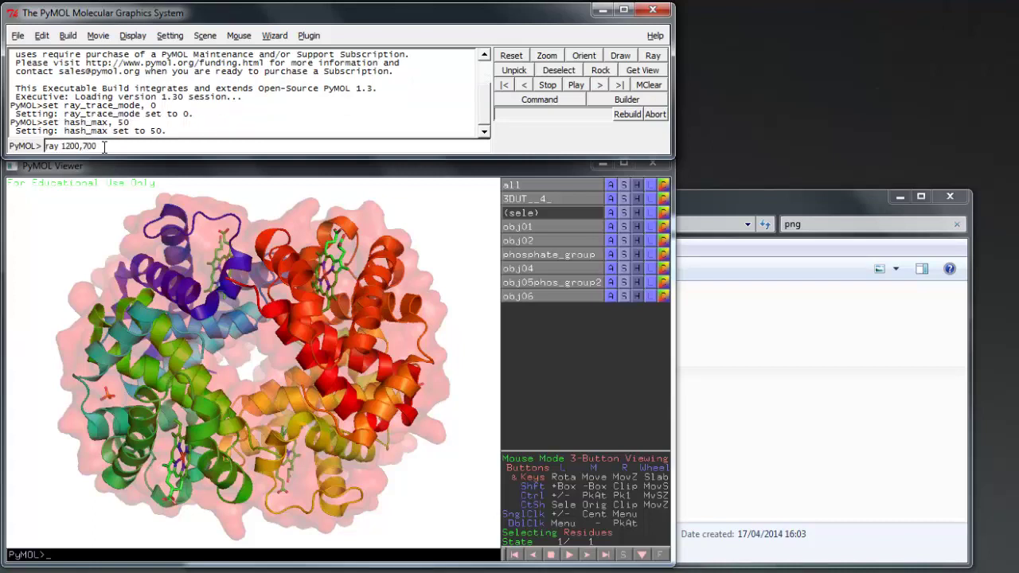
key("Return")
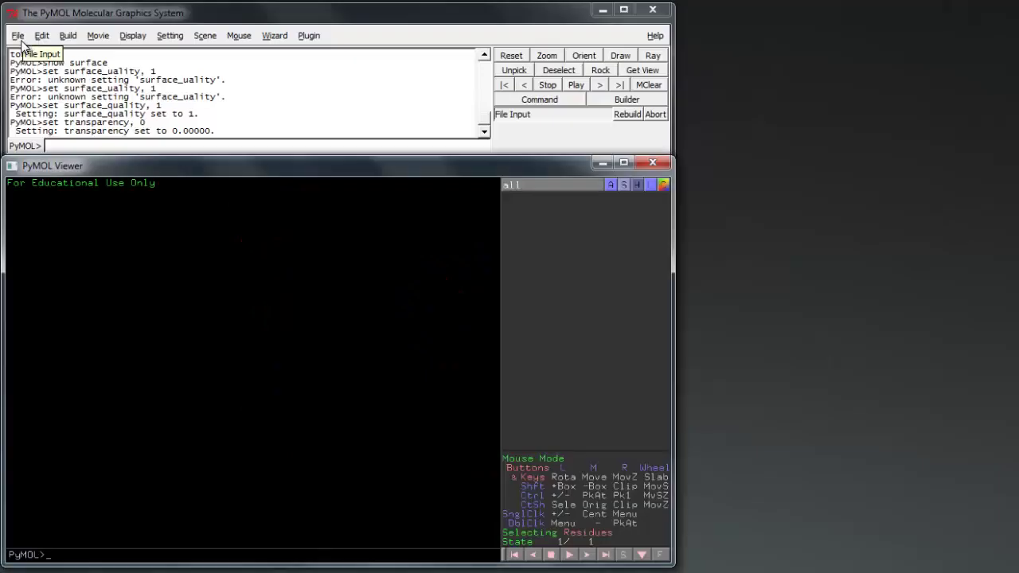
Open the cutinase structure file from Chrome Downloads.
left_click(20, 39)
left_click(34, 64)
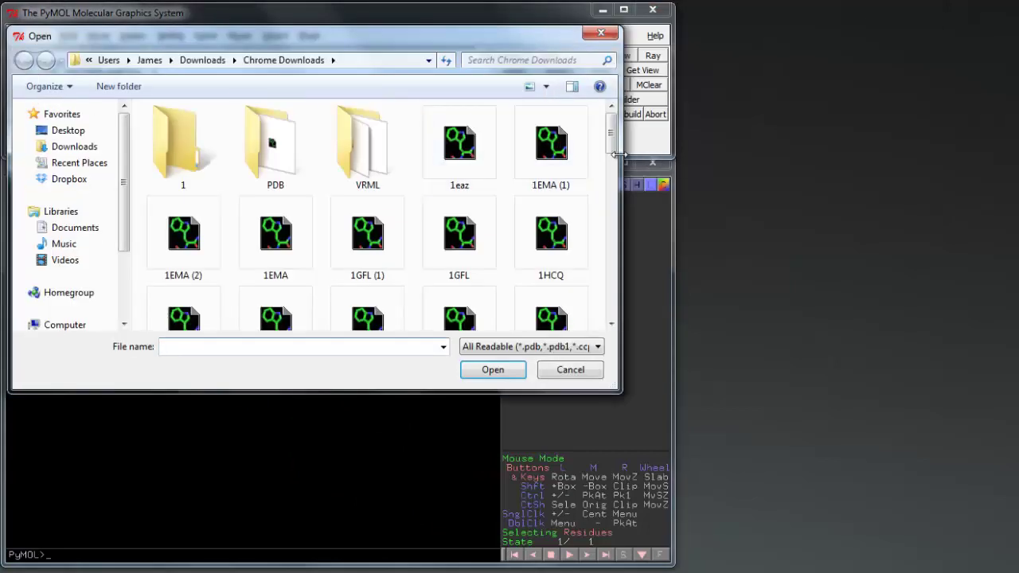
left_click_drag(611, 149, 599, 307)
left_click(364, 167)
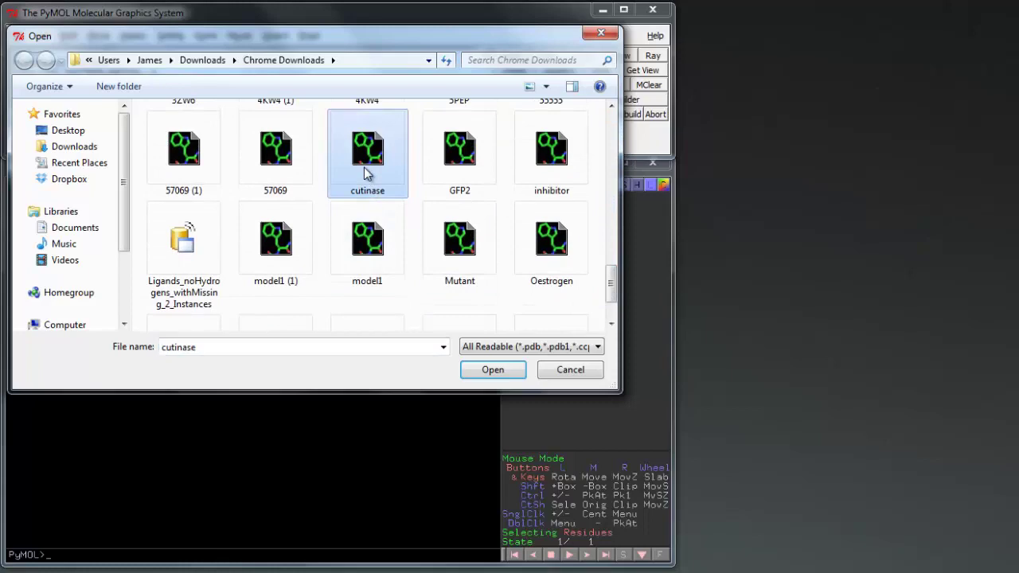
left_click(480, 370)
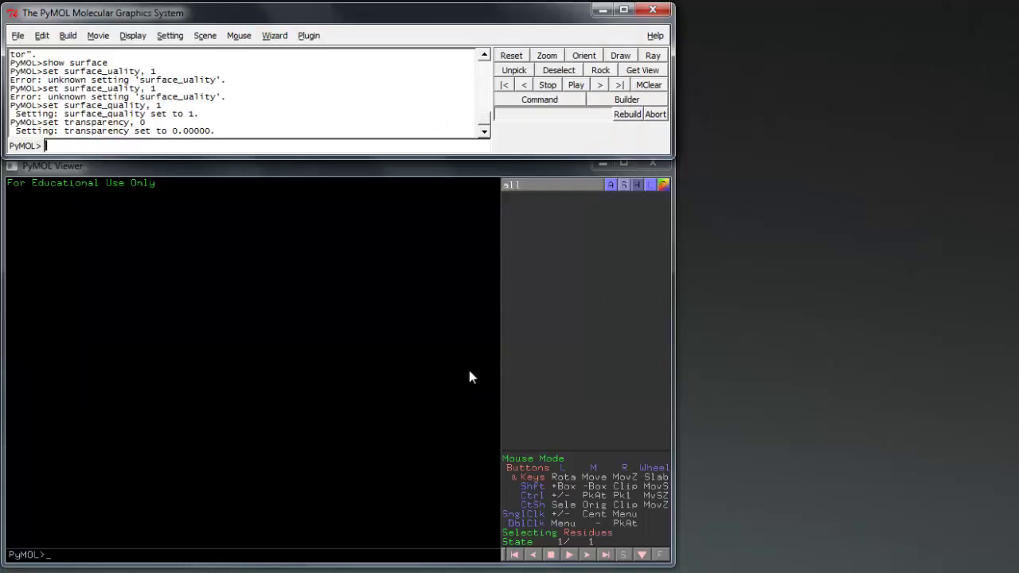
Open the inhibitor structure file and zoom out to see more of the protein.
left_click(18, 36)
left_click(24, 65)
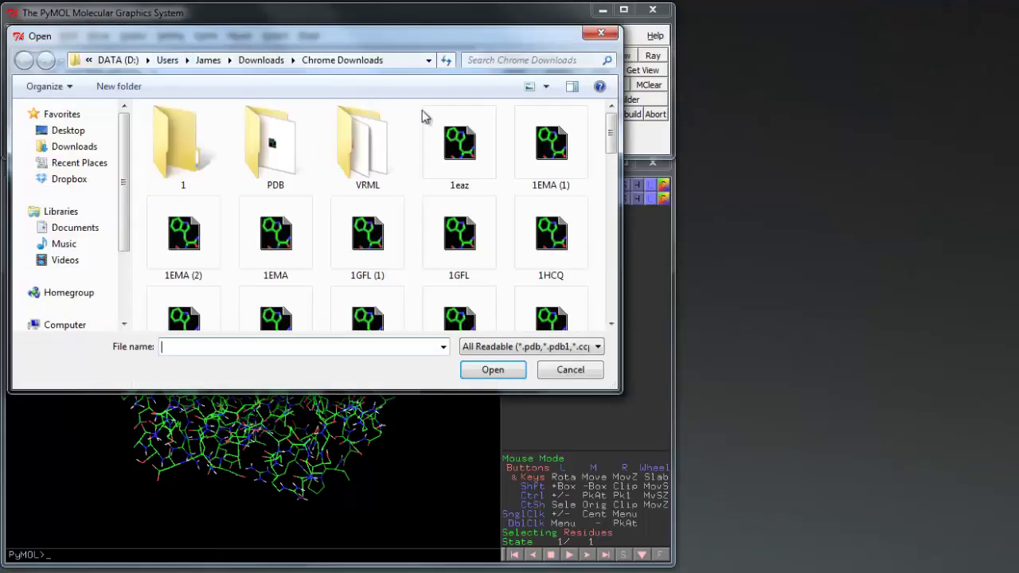
left_click_drag(612, 129, 607, 288)
left_click(552, 167)
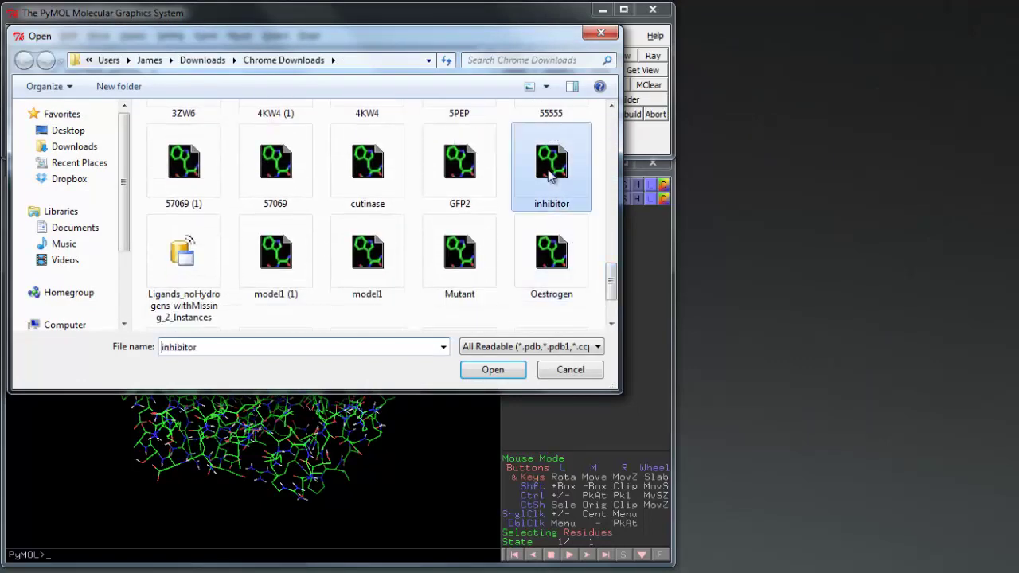
left_click(493, 370)
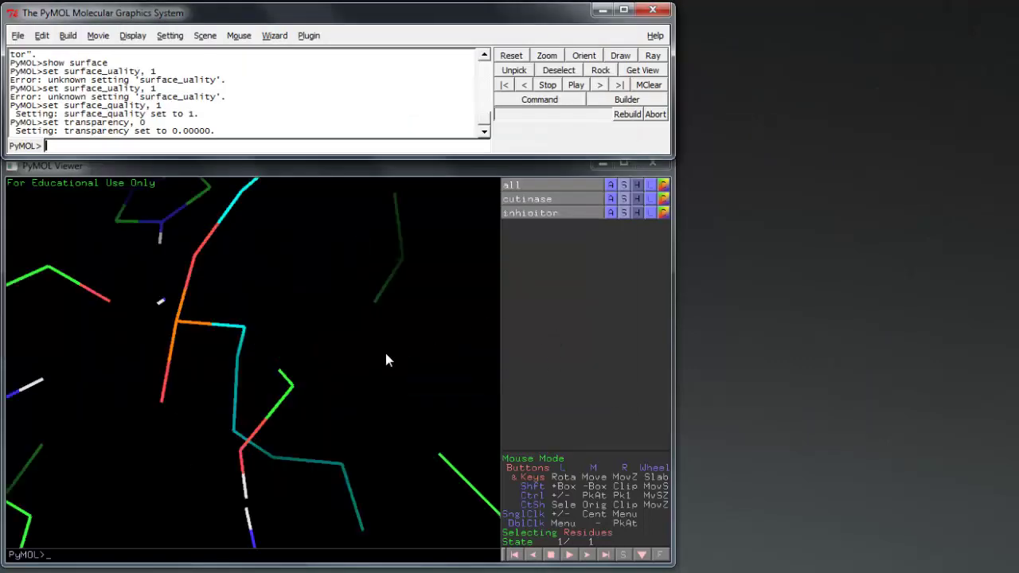
mouse_move(385, 355)
right_mouse_down()
mouse_move(346, 295)
mouse_move(335, 319)
mouse_move(360, 379)
mouse_move(364, 362)
mouse_move(398, 409)
mouse_move(382, 337)
right_mouse_up()
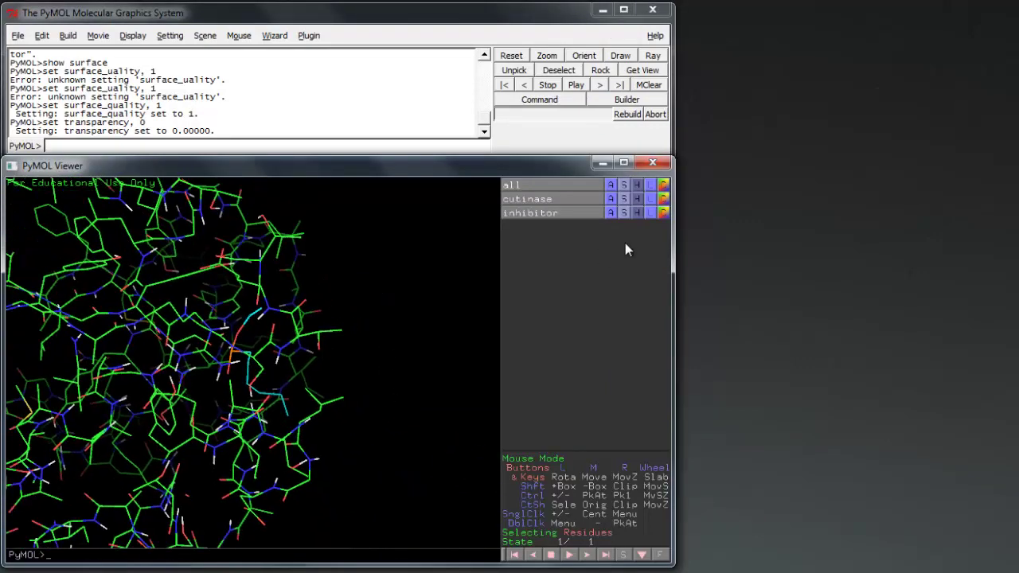
Colour the inhibitor red and rotate it toward the centre.
left_click(664, 212)
mouse_move(633, 302)
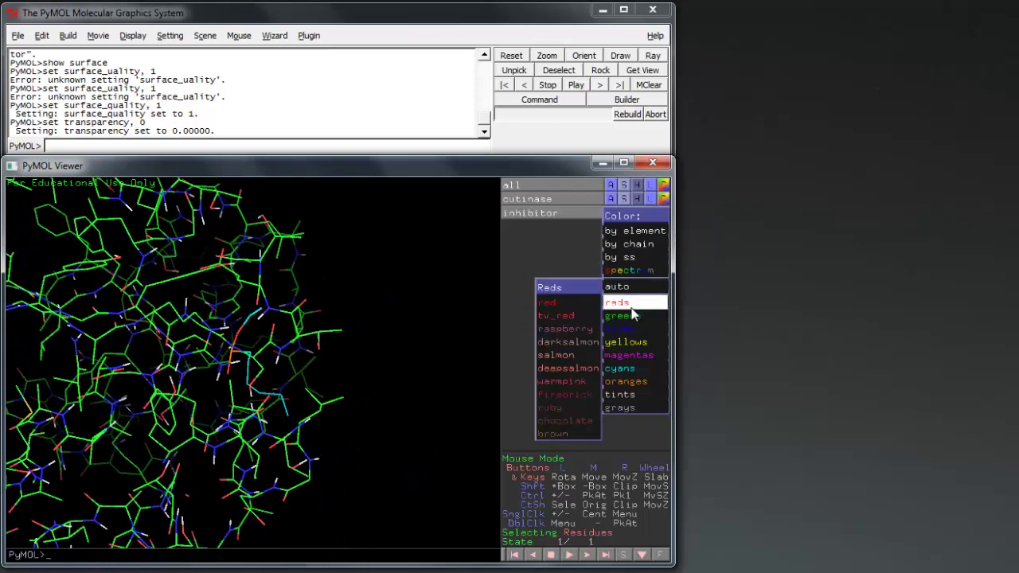
left_click(550, 302)
left_click_drag(404, 312, 374, 332)
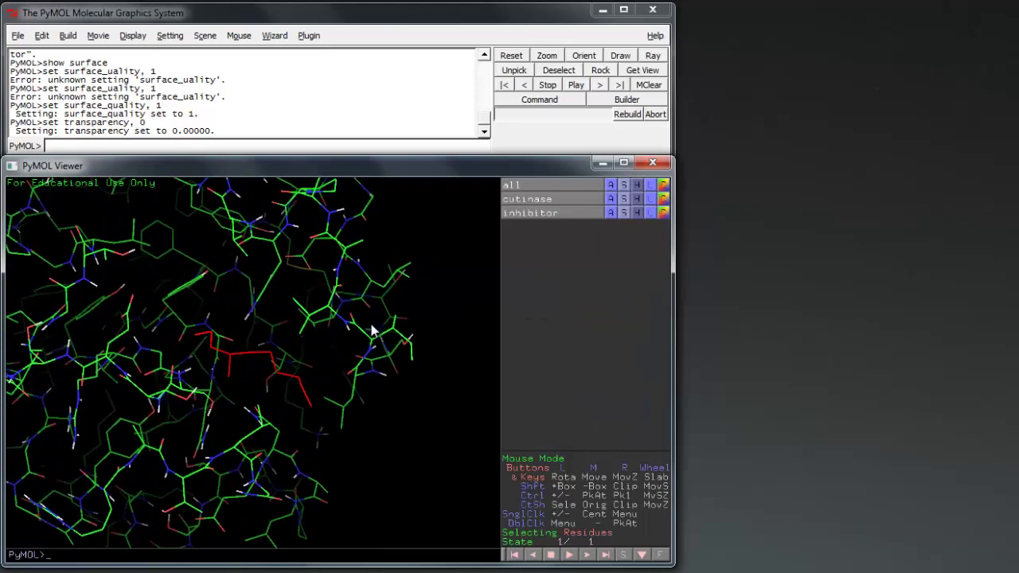
Hide the cutinase main chain.
left_click(633, 199)
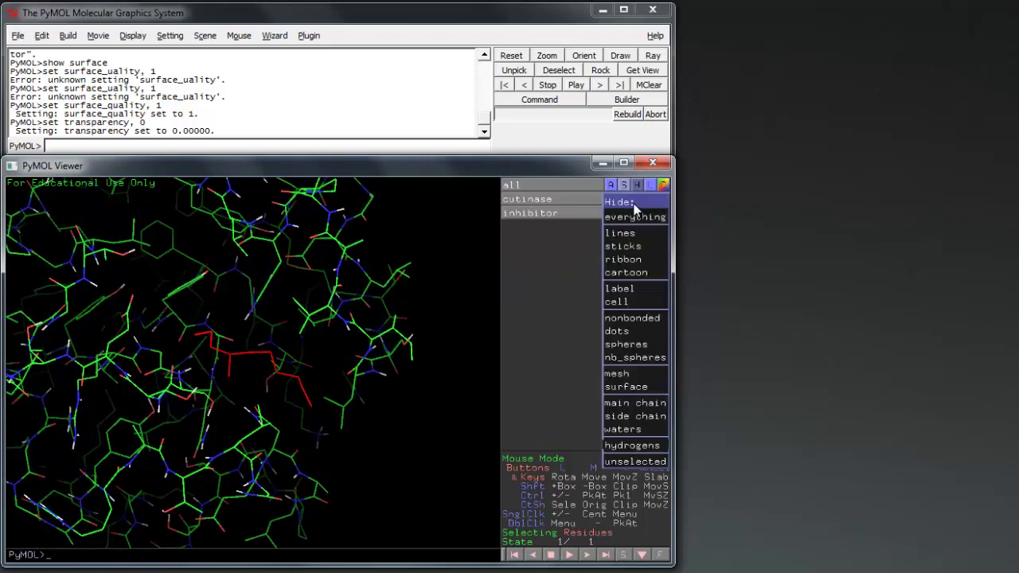
left_click(636, 403)
scroll(373, 361, "down", 5)
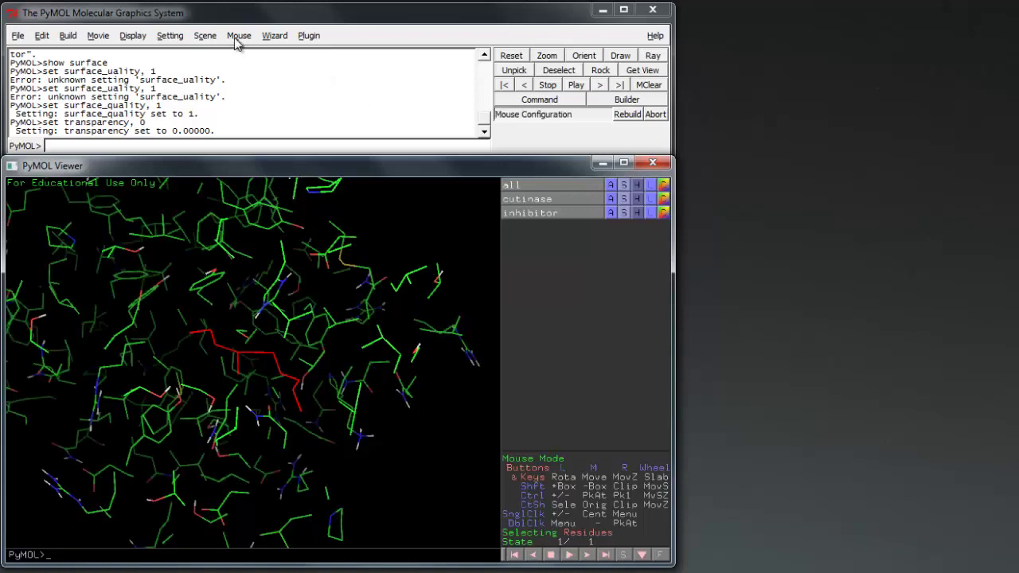
Start the Mutagenesis wizard and select residue TYR 119 from the sequence.
left_click(274, 37)
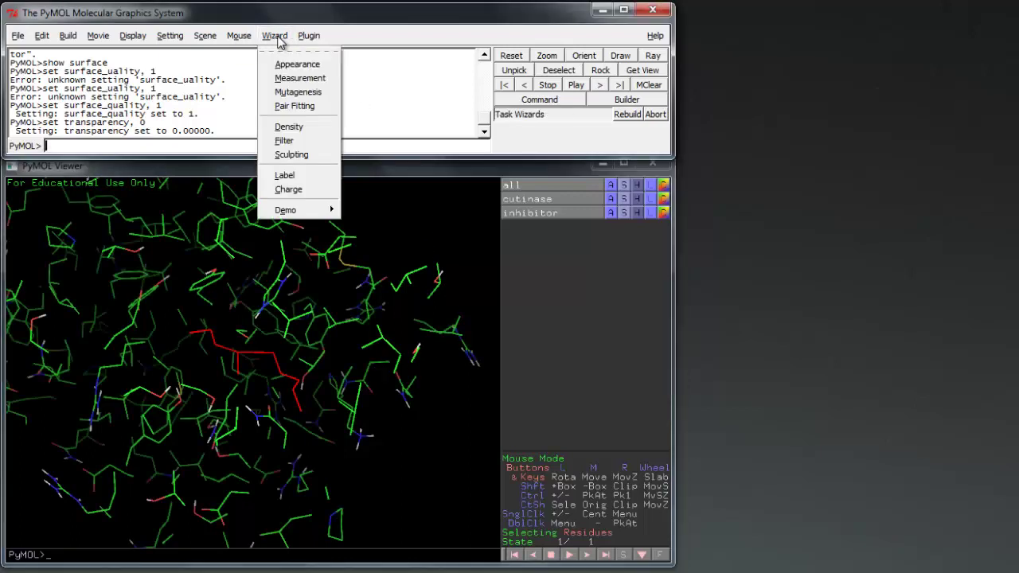
left_click(295, 91)
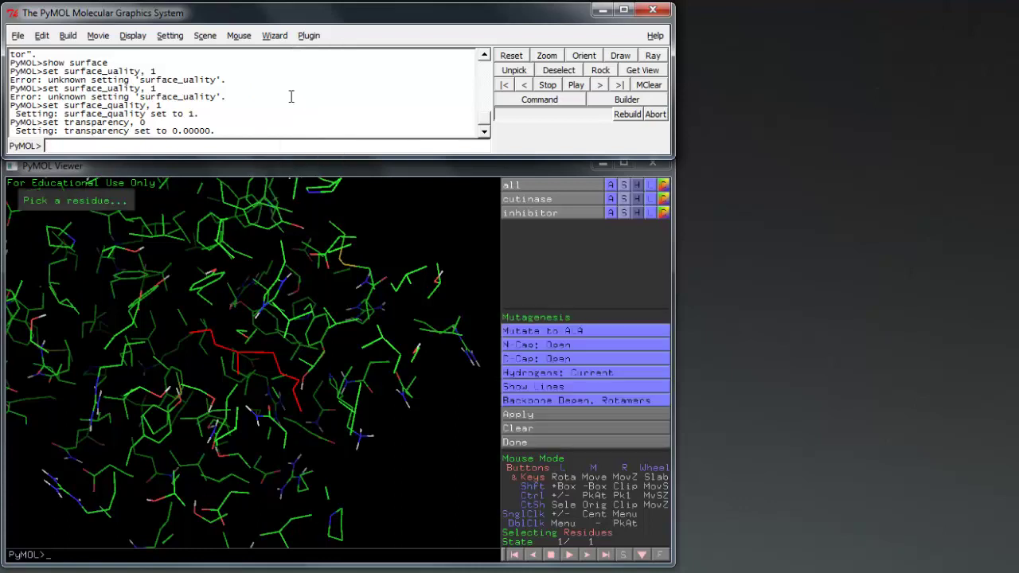
left_click(625, 555)
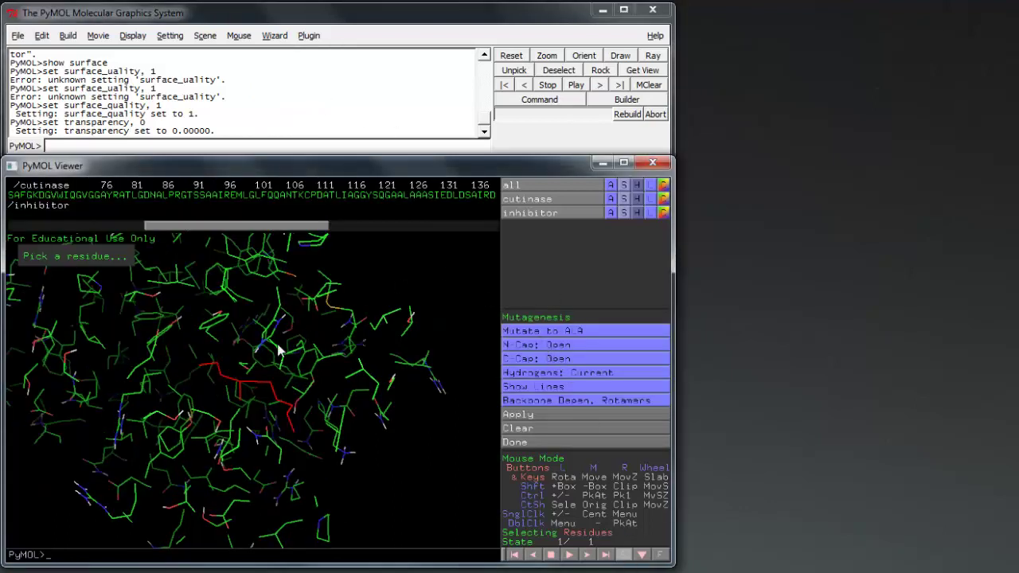
right_click_drag(280, 370, 267, 491)
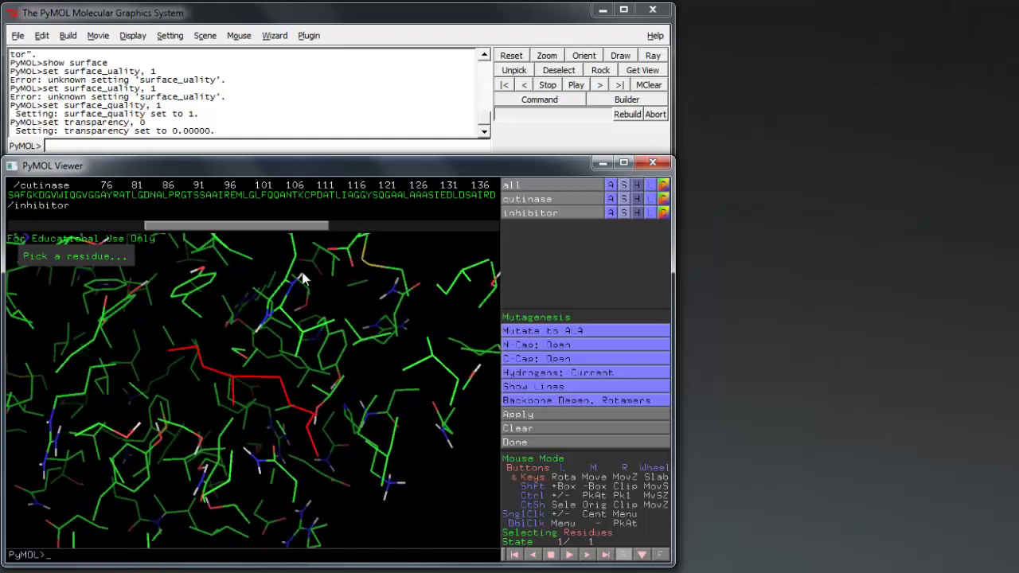
left_click(371, 199)
left_click_drag(385, 476, 369, 459)
Replace Tyr119 with ALA, apply the mutation and close the wizard.
left_click(532, 333)
mouse_move(535, 336)
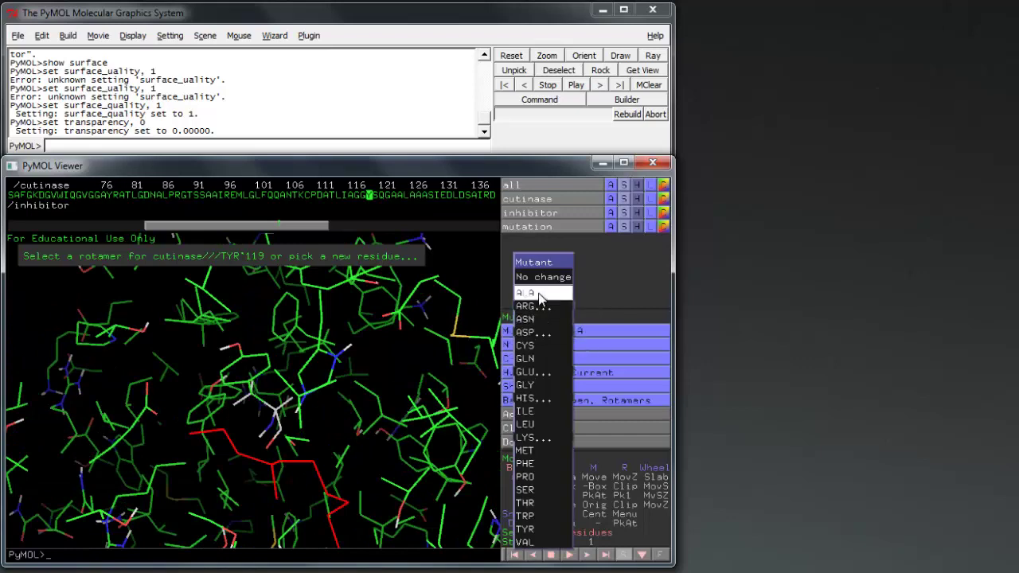
left_click(539, 293)
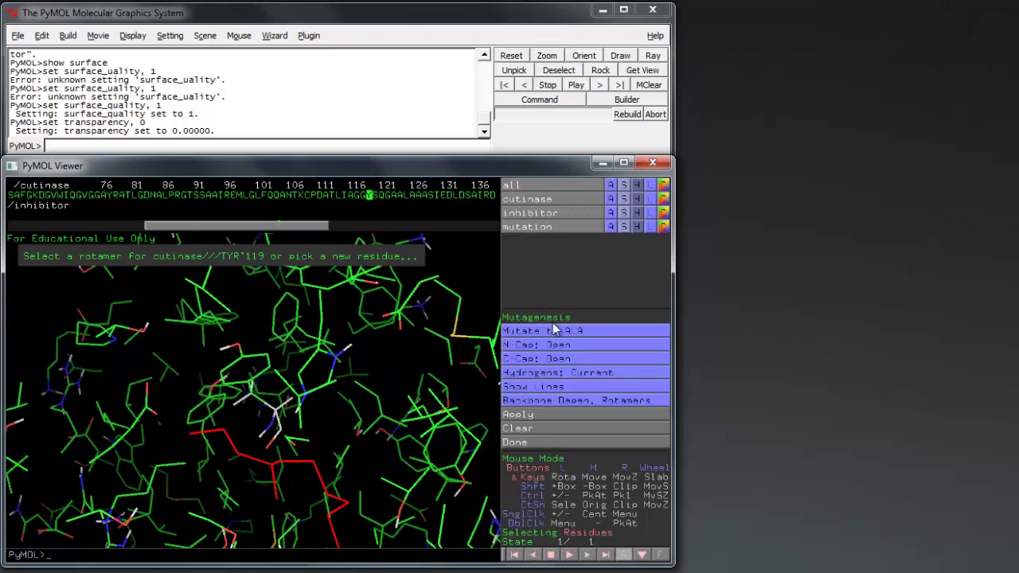
left_click(531, 415)
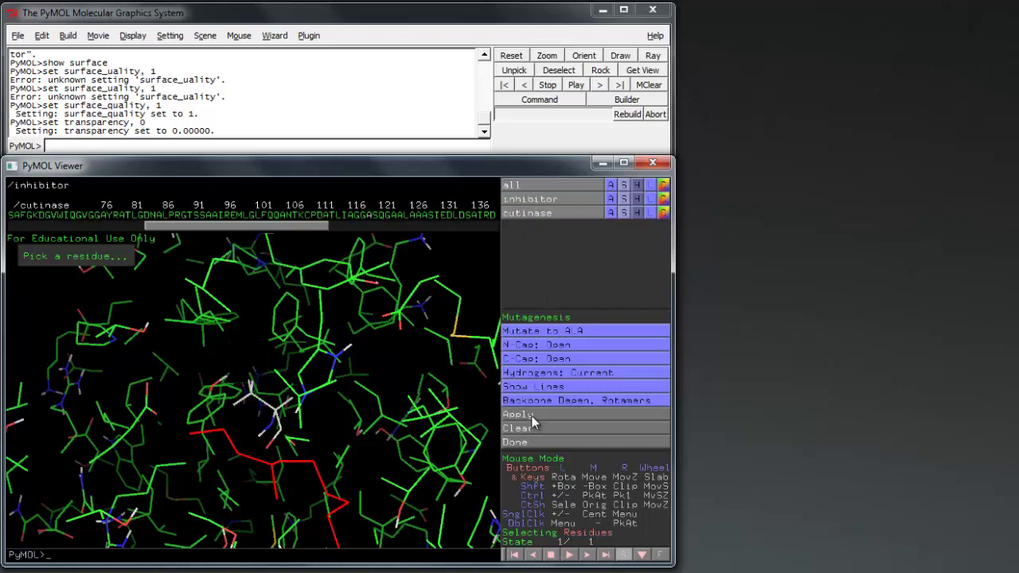
left_click(525, 441)
left_click_drag(403, 413, 396, 375)
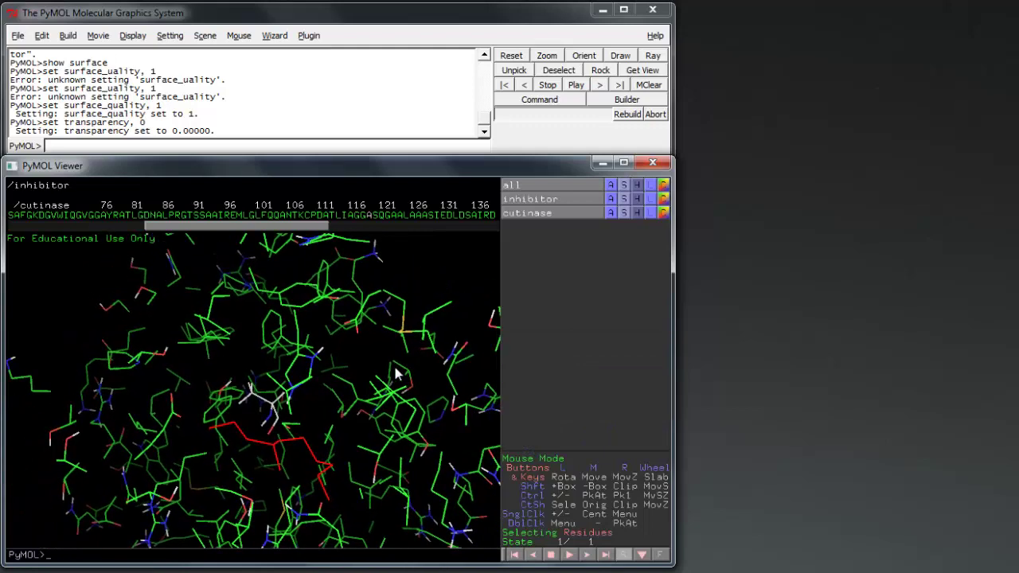
Save the cutinase molecule as 'Mutant.pdb', then delete the cutinase object.
left_click(17, 37)
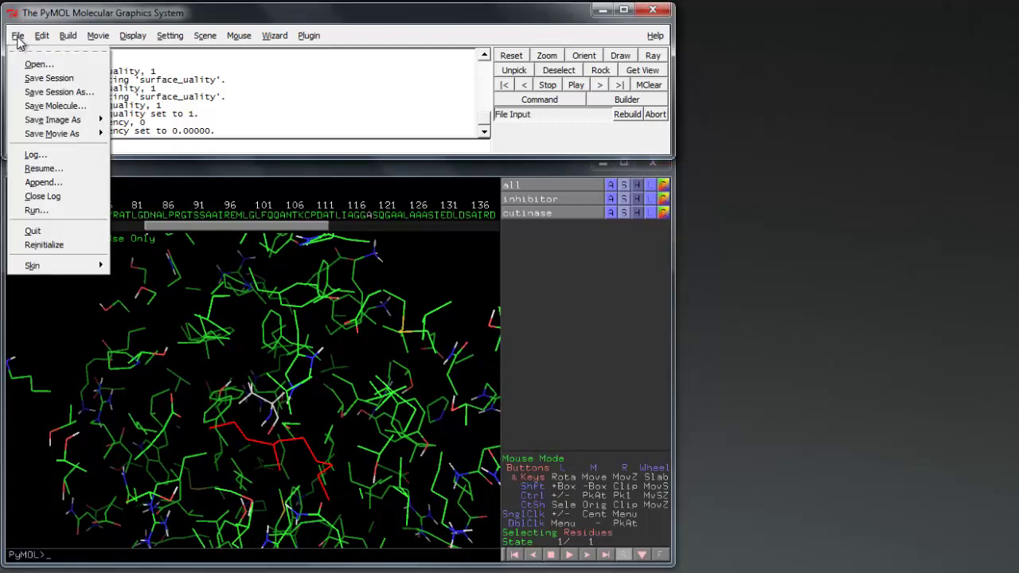
left_click(56, 105)
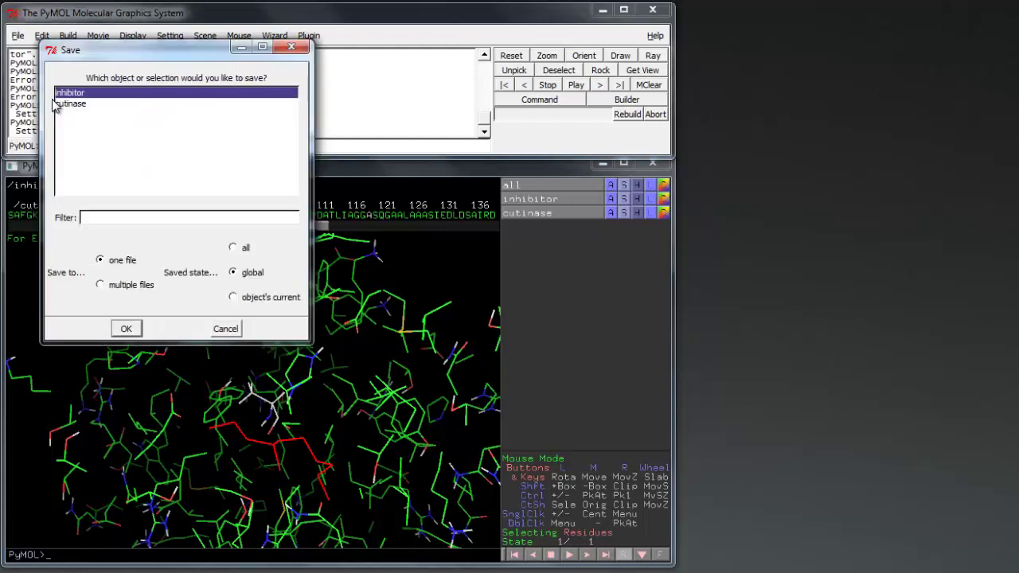
left_click(76, 104)
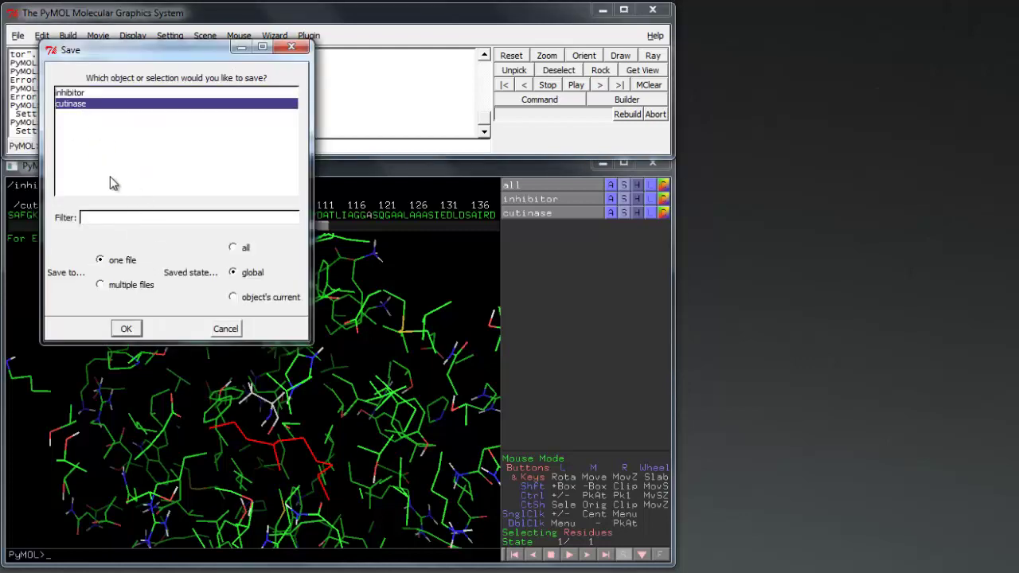
left_click(126, 328)
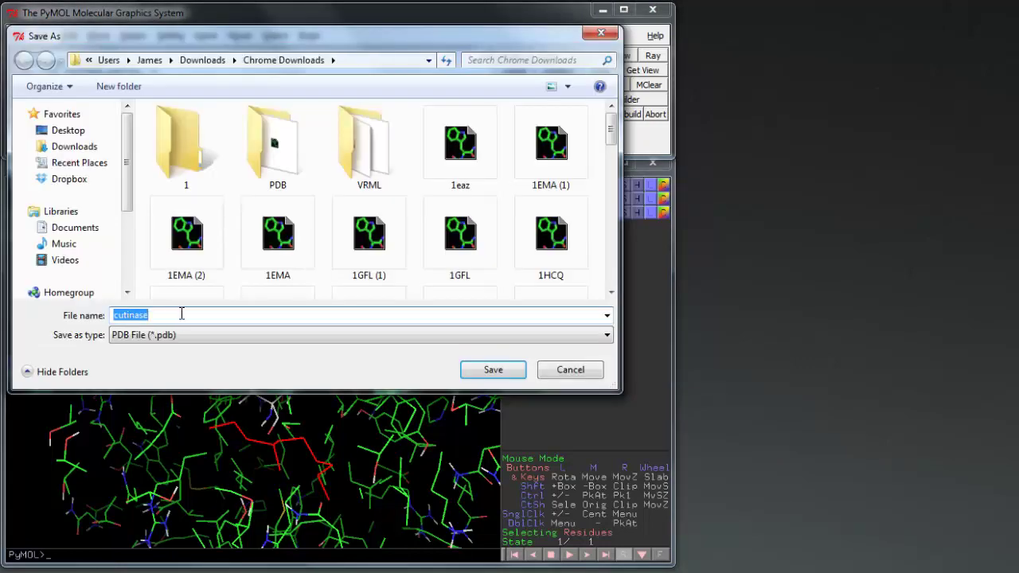
type("Mutant")
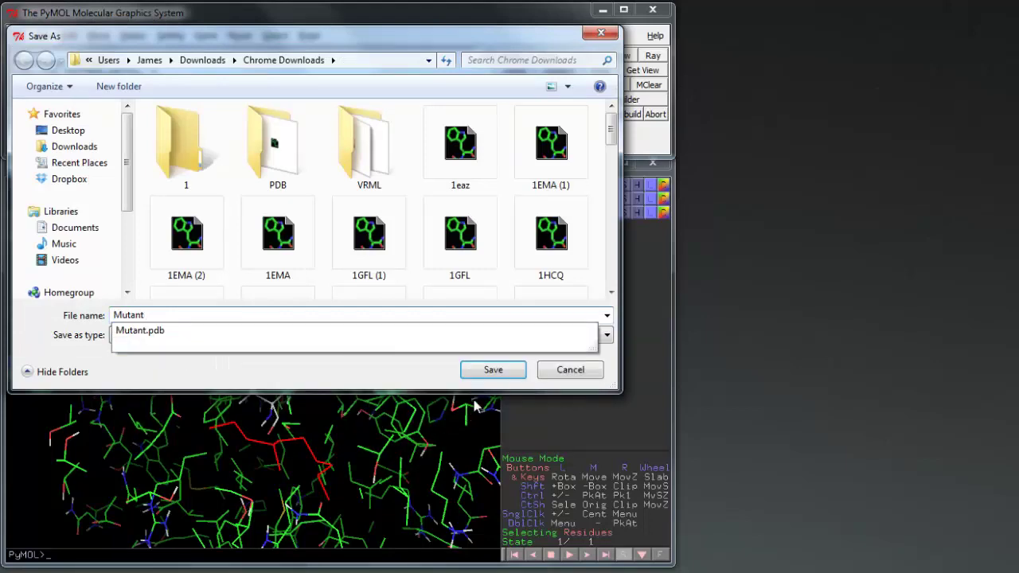
left_click(491, 374)
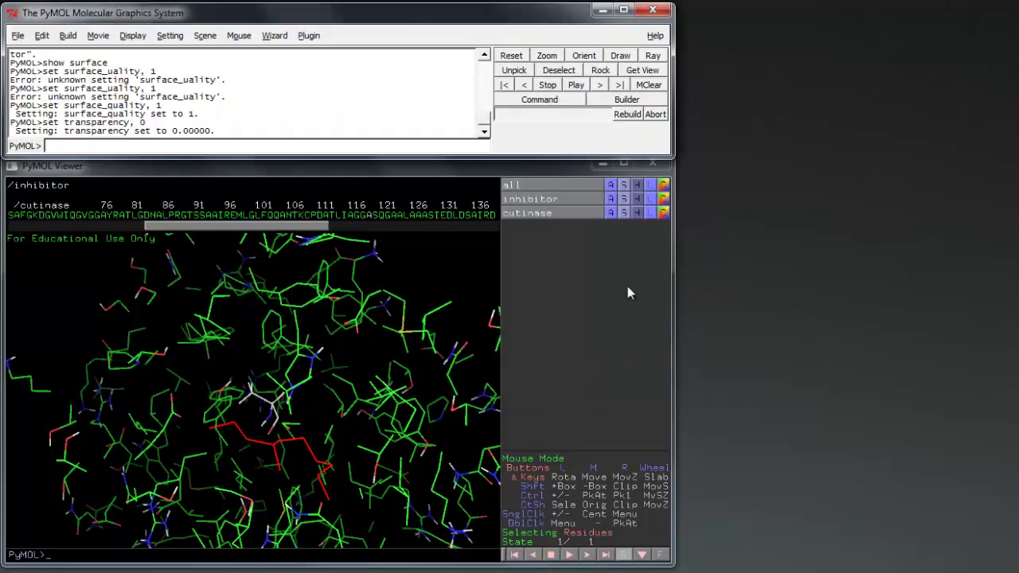
left_click(611, 214)
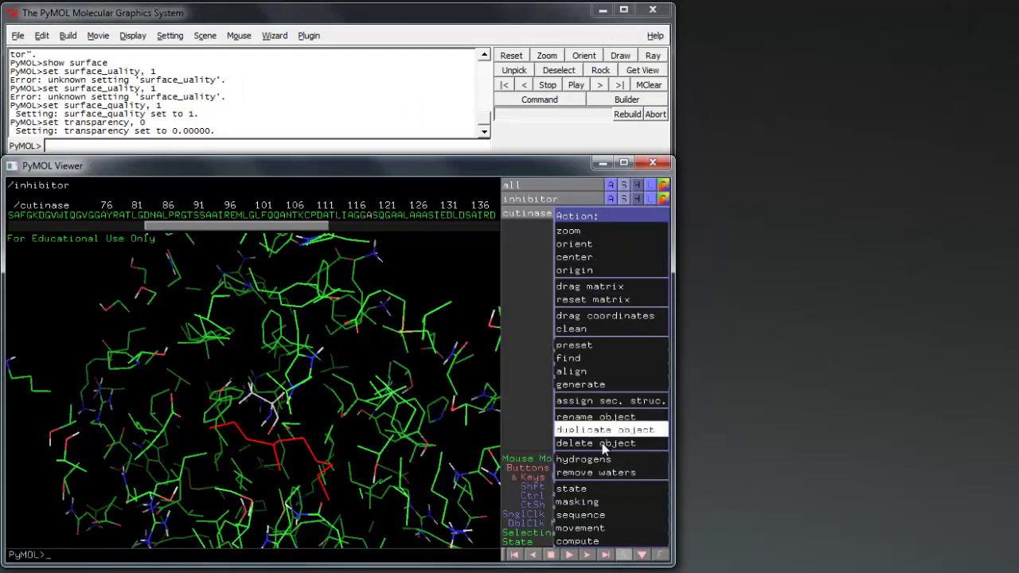
left_click(602, 445)
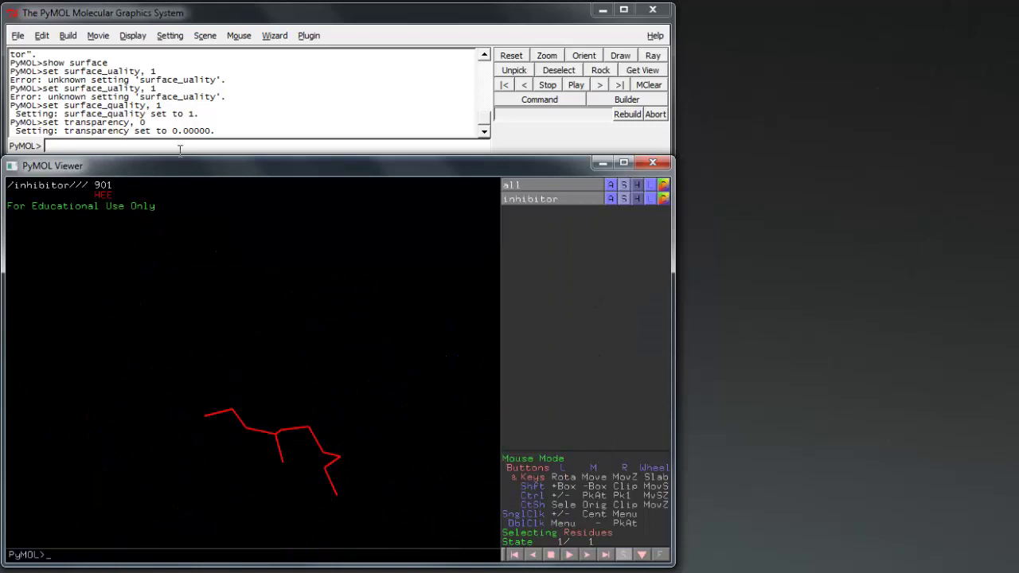
Reload the original cutinase structure file.
left_click(17, 35)
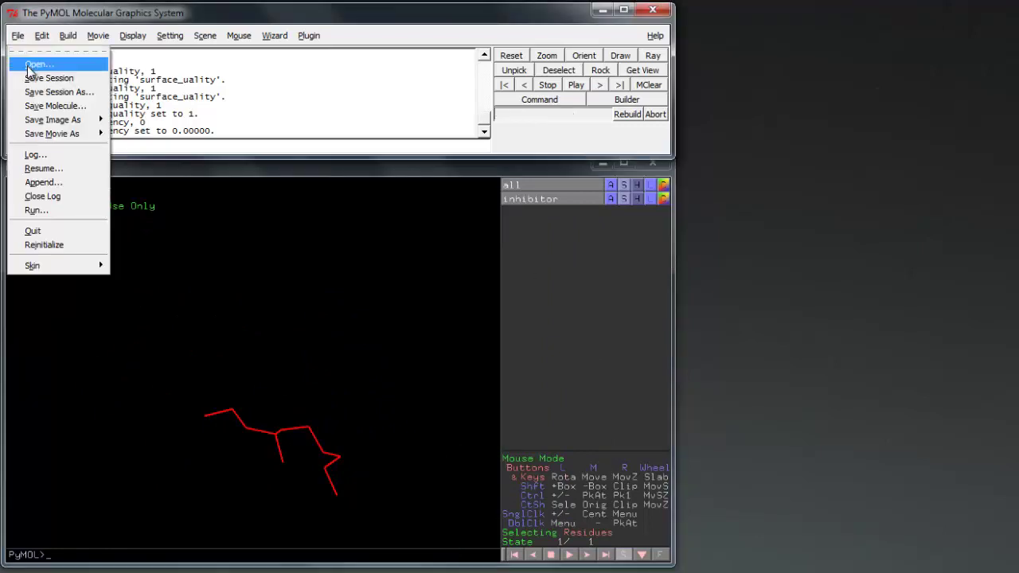
left_click(27, 64)
left_click_drag(613, 135, 619, 293)
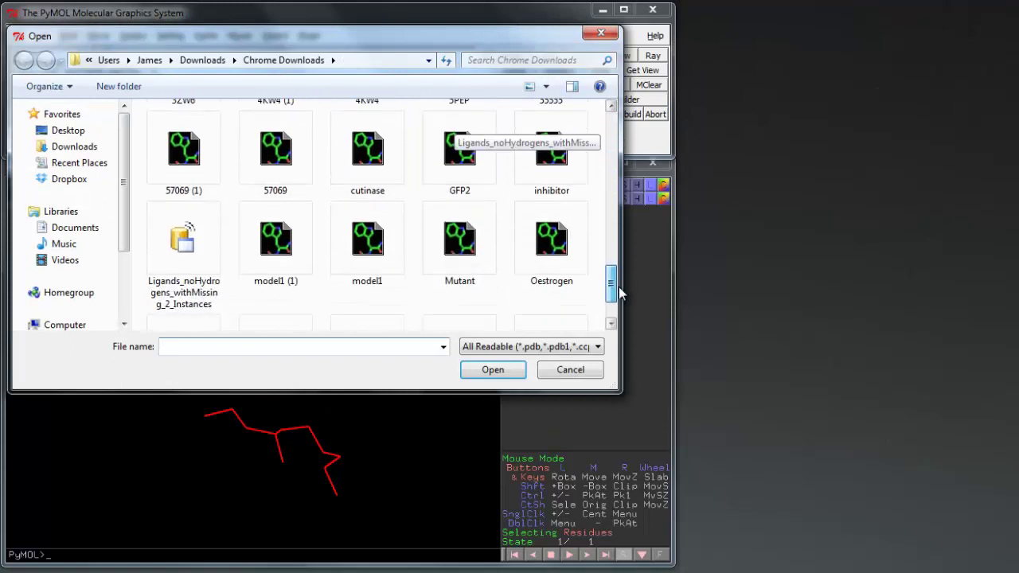
left_click(382, 159)
left_click(508, 370)
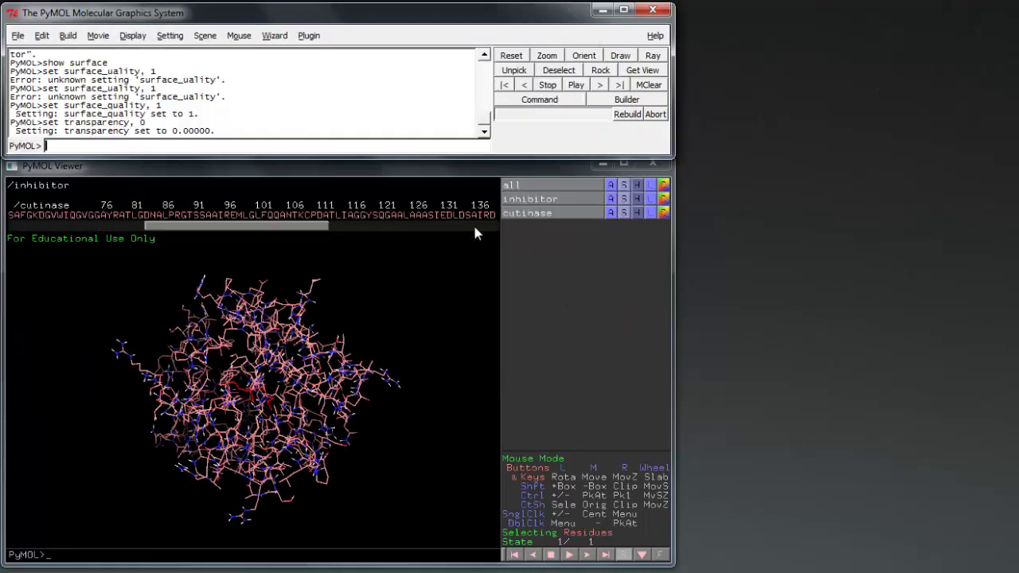
Load the Mutant structure file.
left_click(19, 37)
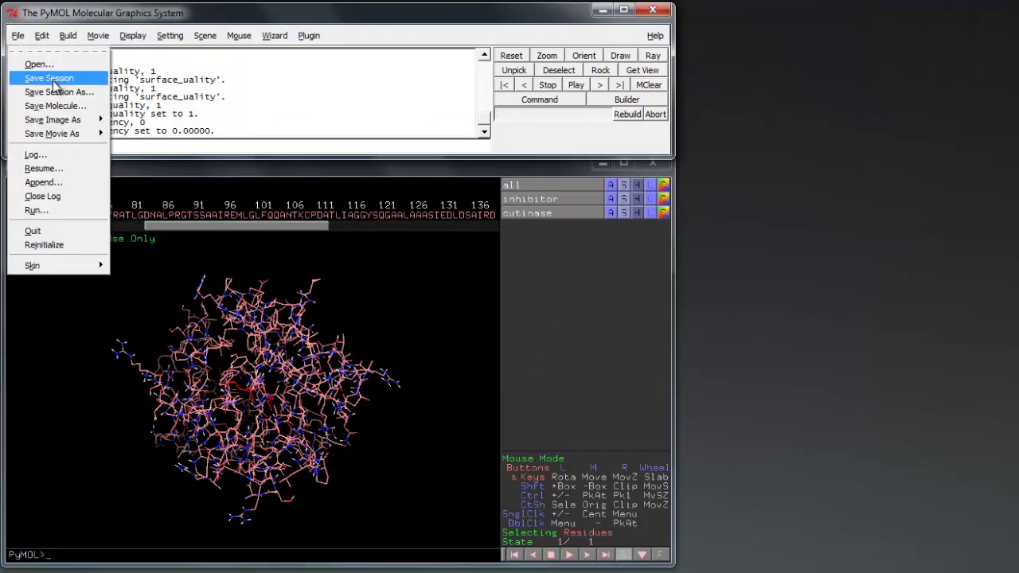
left_click(38, 65)
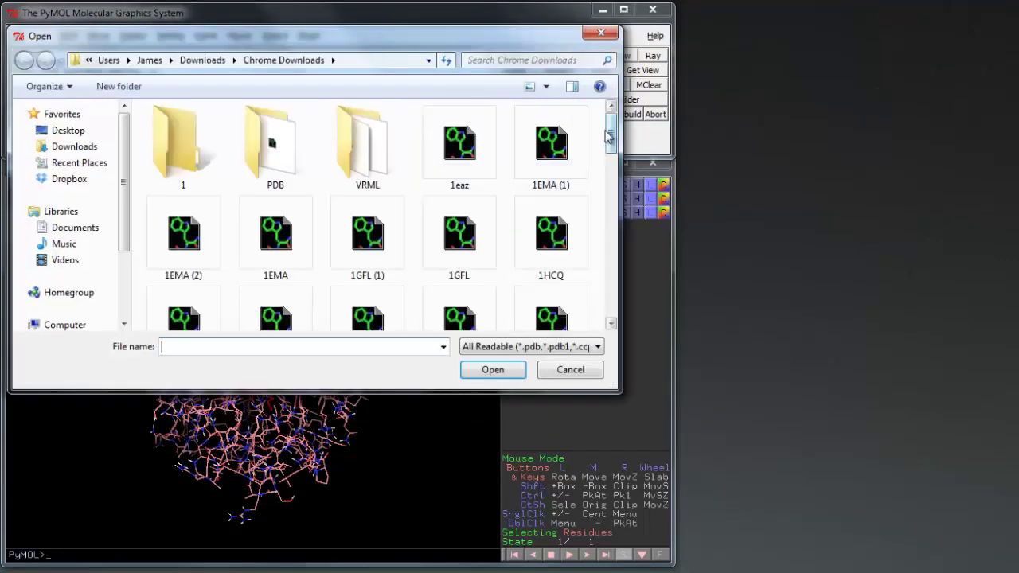
left_click_drag(611, 135, 613, 288)
left_click(459, 235)
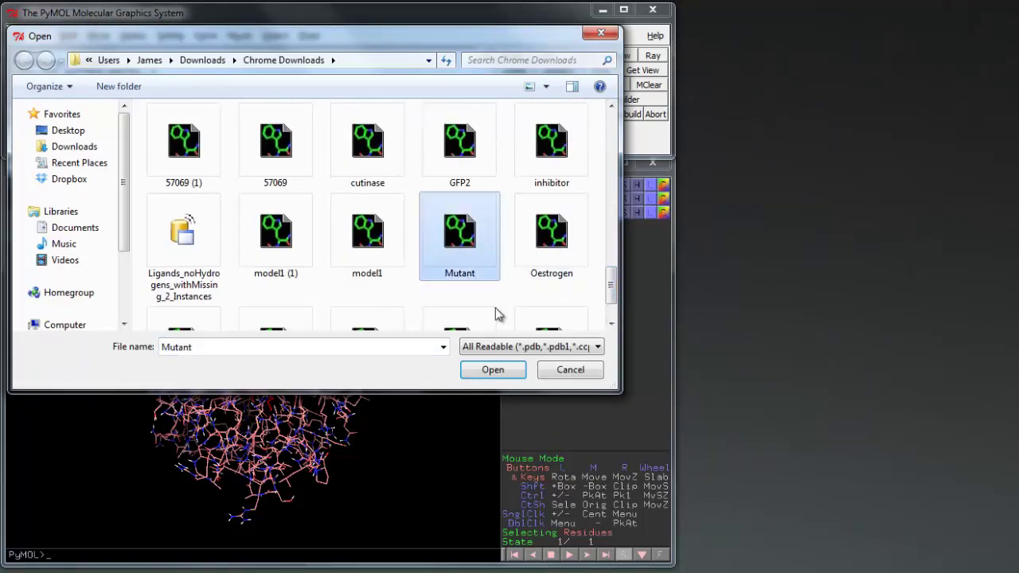
left_click(492, 370)
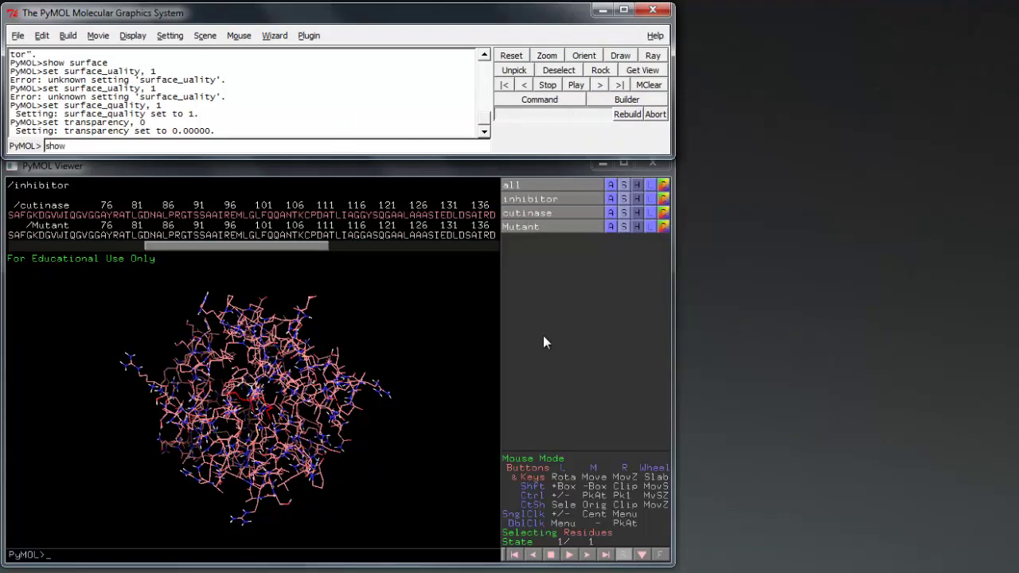
Show all molecules as surfaces, hide the sequence, and set surface_quality to 1.
key("Return")
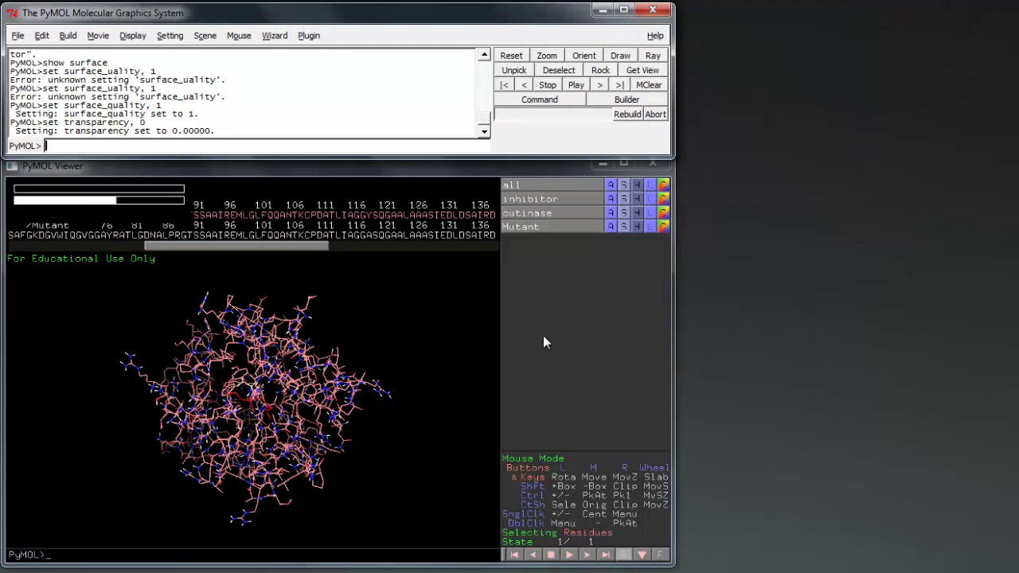
left_click(626, 556)
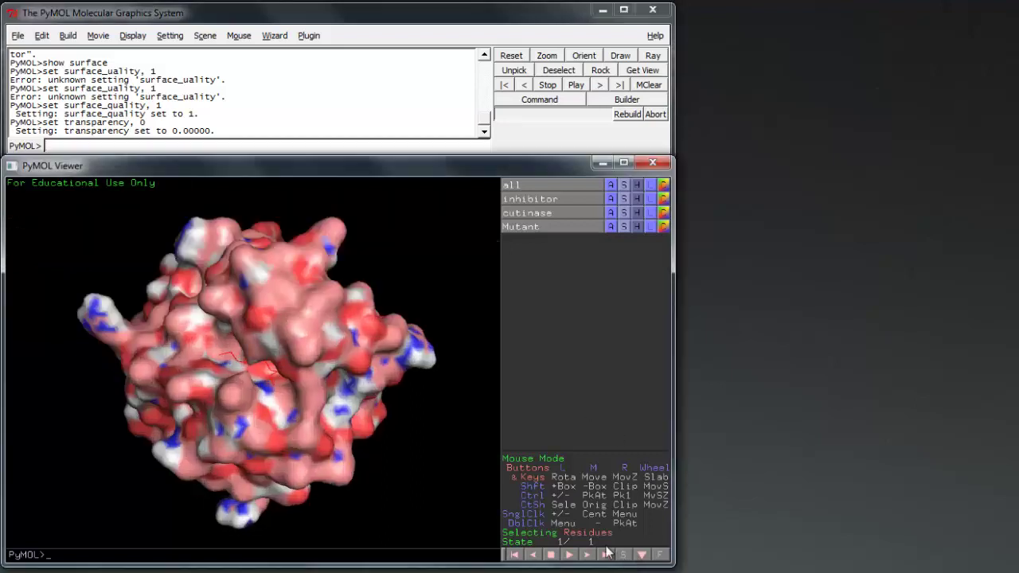
left_click(225, 145)
type("sd")
key("BackSpace")
key("BackSpace")
type("set surface_quality, 1")
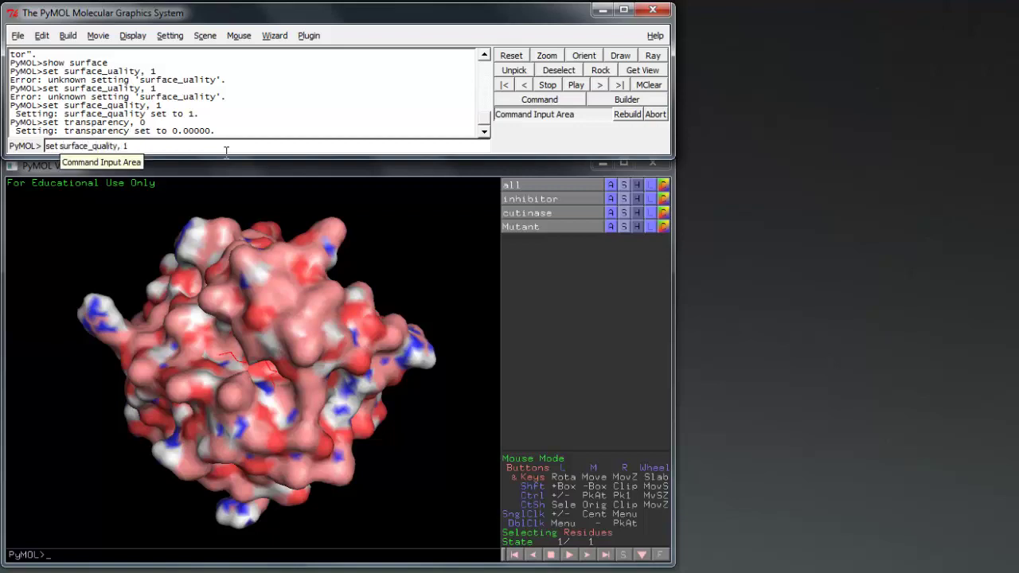
key("Return")
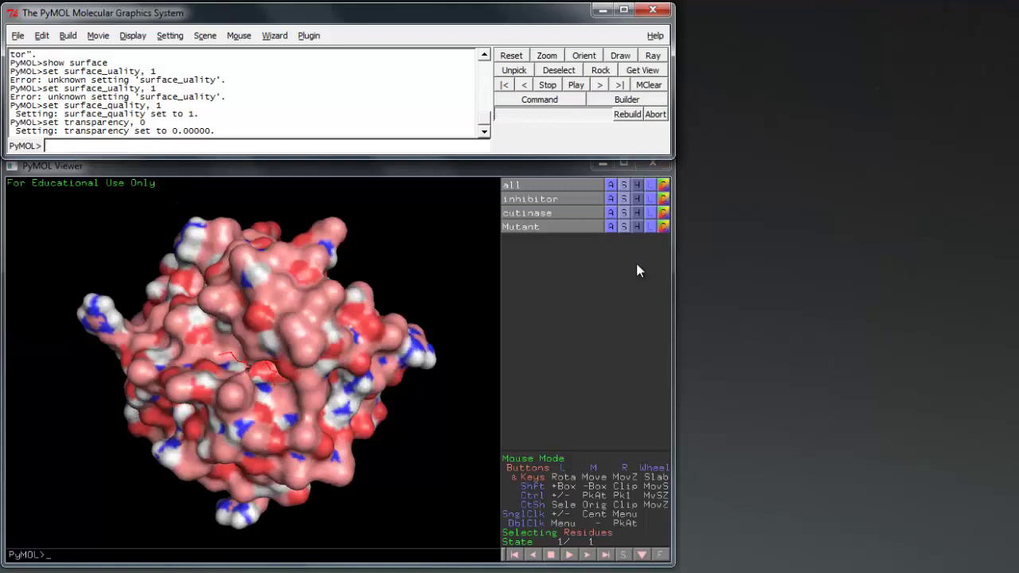
Display the inhibitor as sticks instead of lines.
left_click(638, 199)
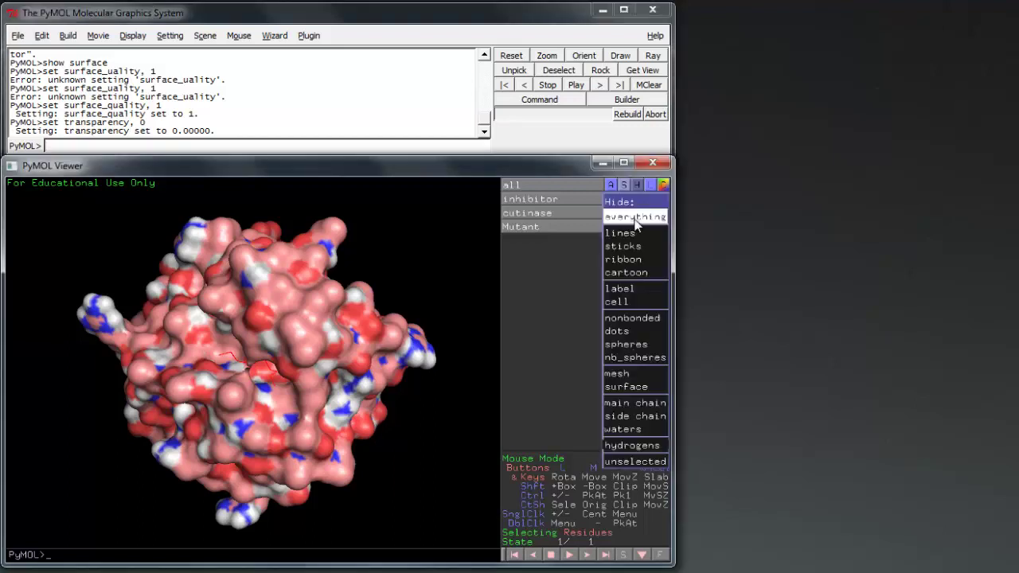
left_click(637, 231)
left_click(625, 199)
left_click(624, 246)
left_click_drag(380, 348, 415, 250)
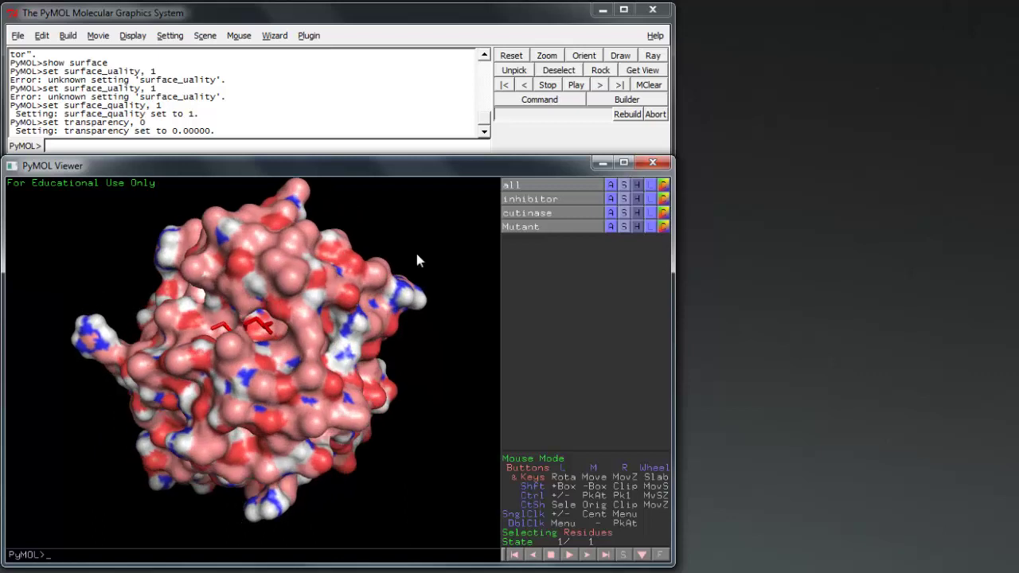
Hide Mutant, colour cutinase green and Mutant blue, then zoom into the binding pocket.
left_click(539, 226)
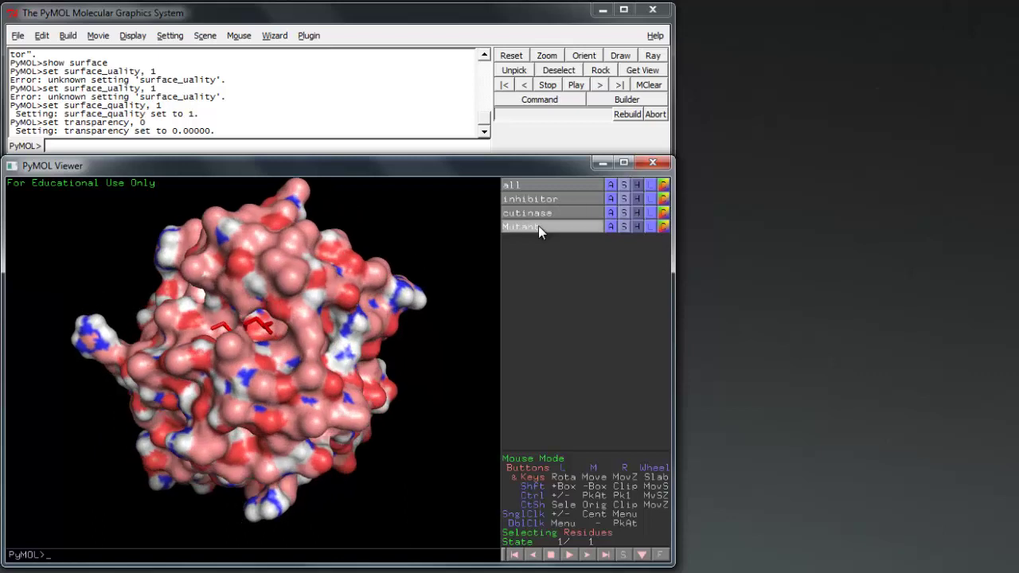
left_click(663, 227)
mouse_move(629, 315)
left_click(586, 315)
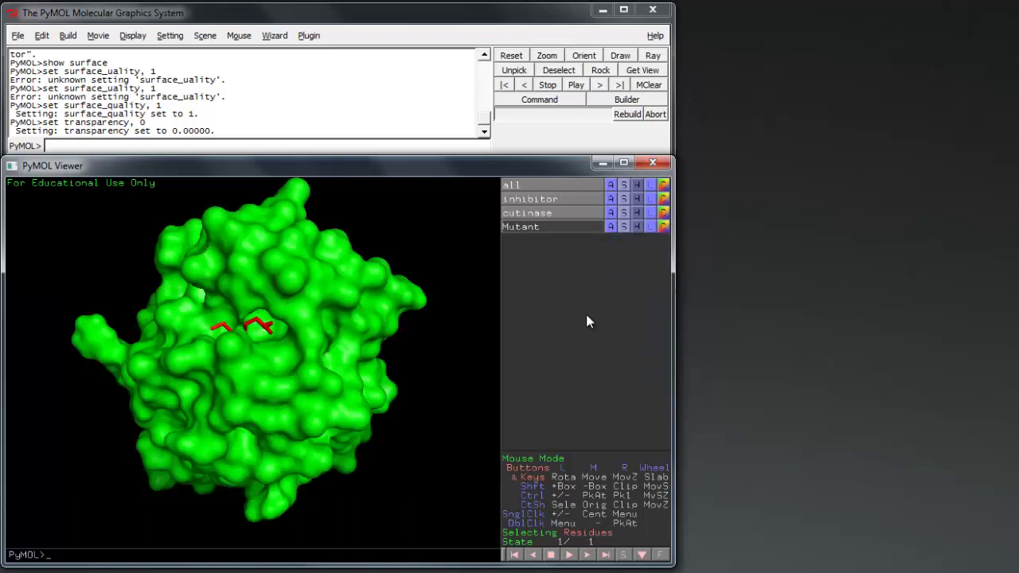
left_click(662, 228)
mouse_move(606, 343)
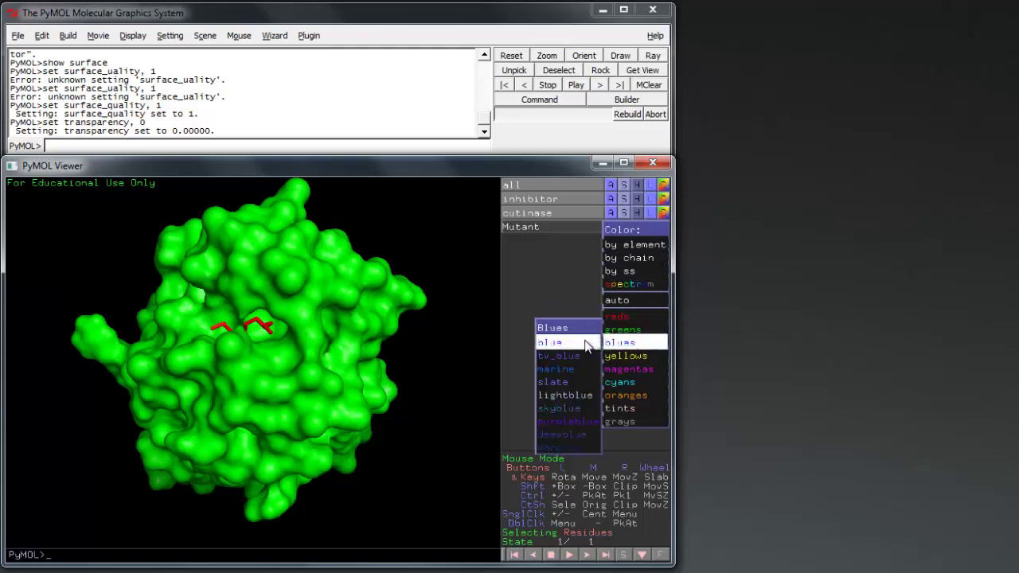
left_click(563, 378)
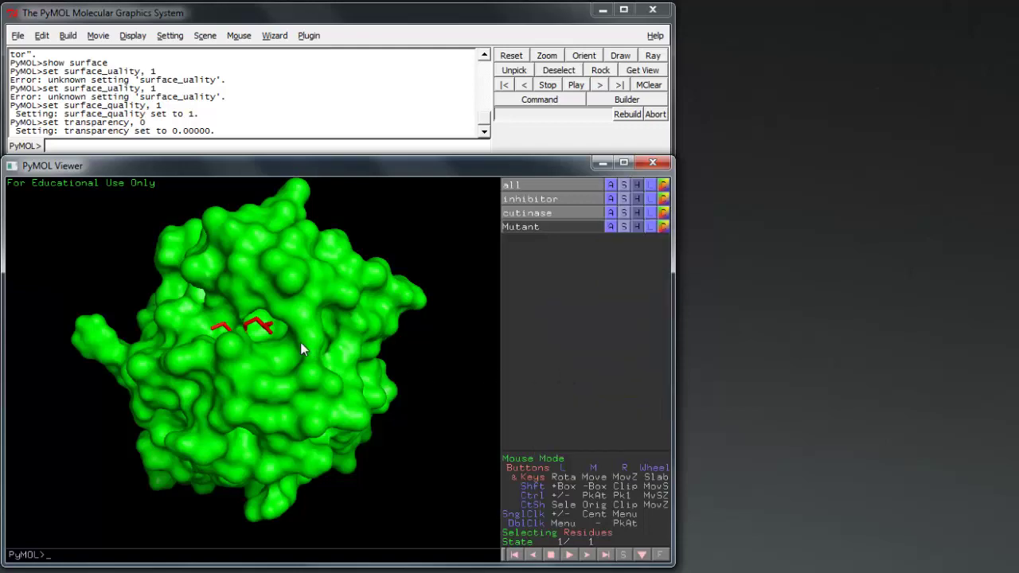
right_click_drag(260, 298, 309, 460)
Hide the green cutinase surface and show the blue Mutant surface around the red inhibitor pocket.
left_click_drag(308, 460, 222, 329)
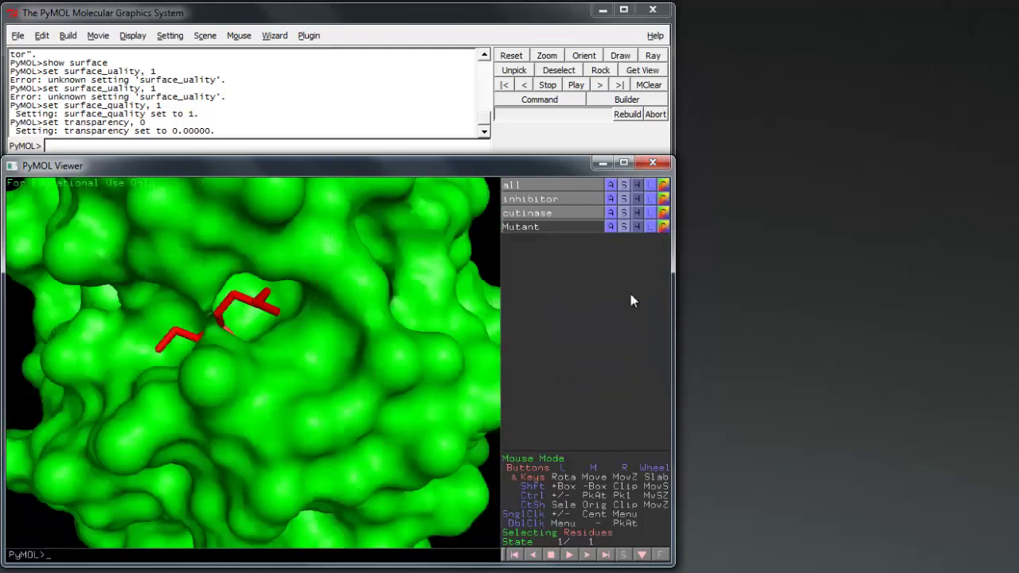
left_click(525, 215)
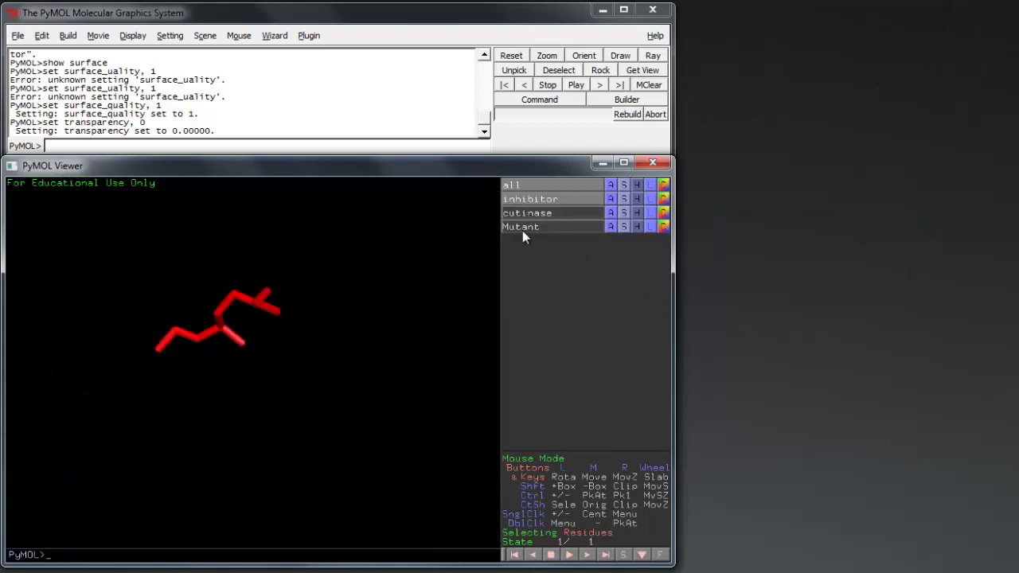
left_click(522, 228)
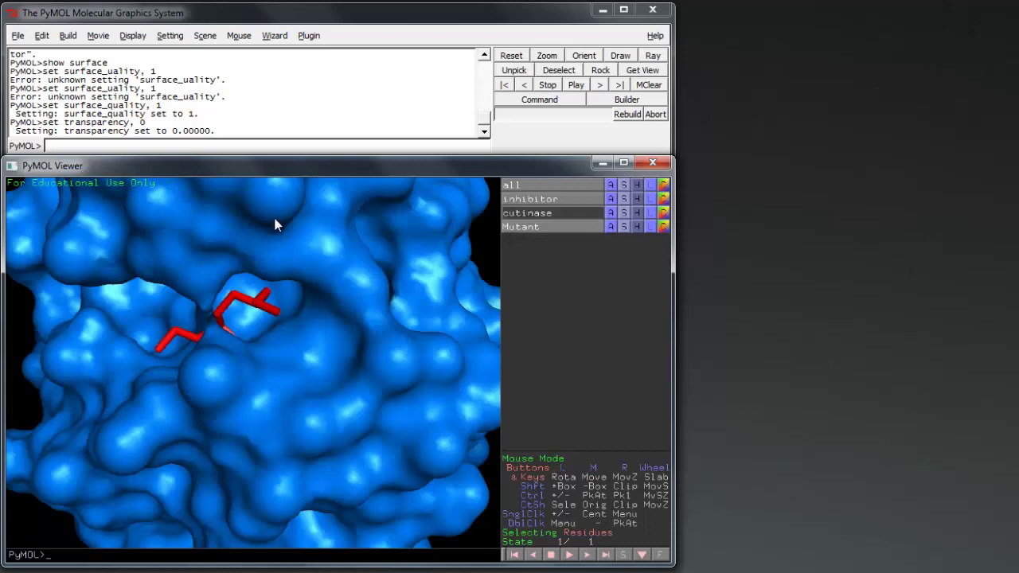
left_click_drag(276, 222, 310, 225)
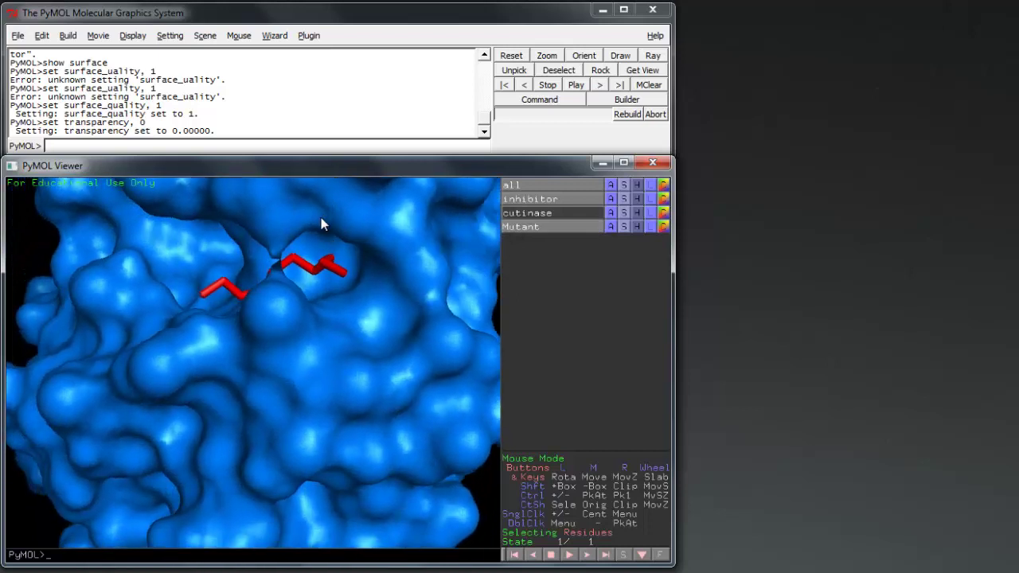
left_click_drag(321, 218, 340, 238)
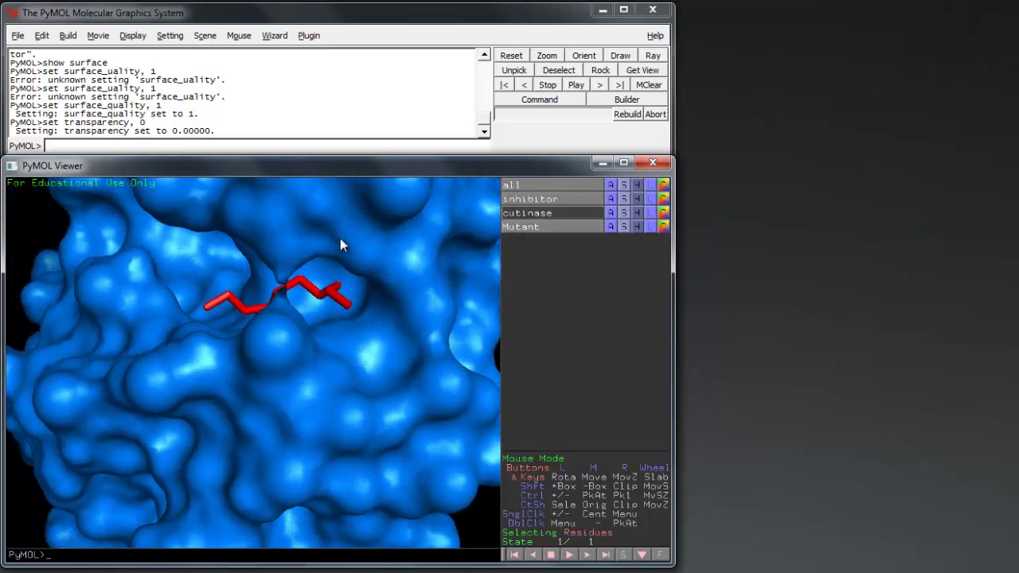
Show the cutinase surface alongside Mutant and toggle each to compare the overlapping surfaces at the active site.
left_click(529, 219)
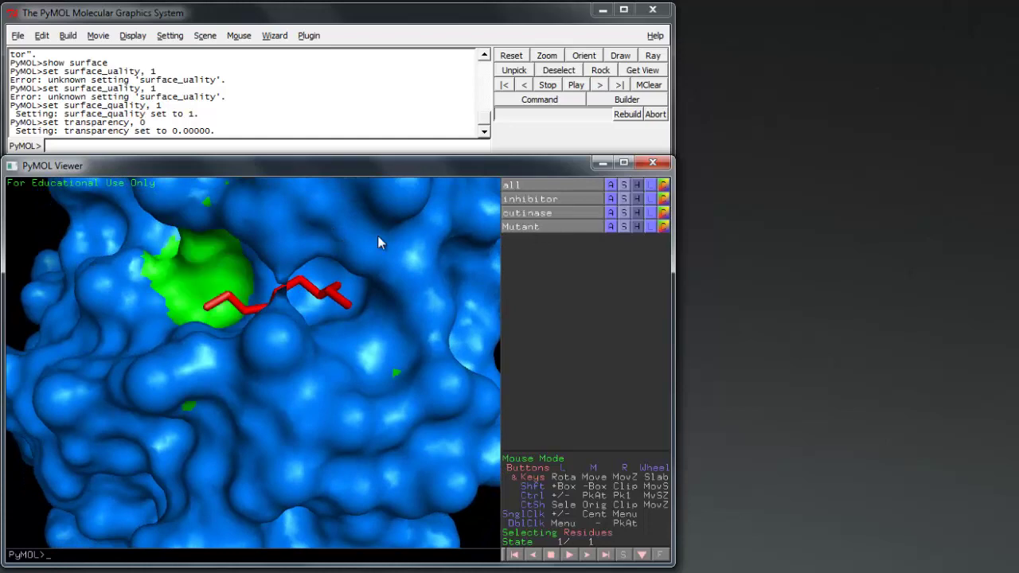
left_click_drag(364, 238, 350, 253)
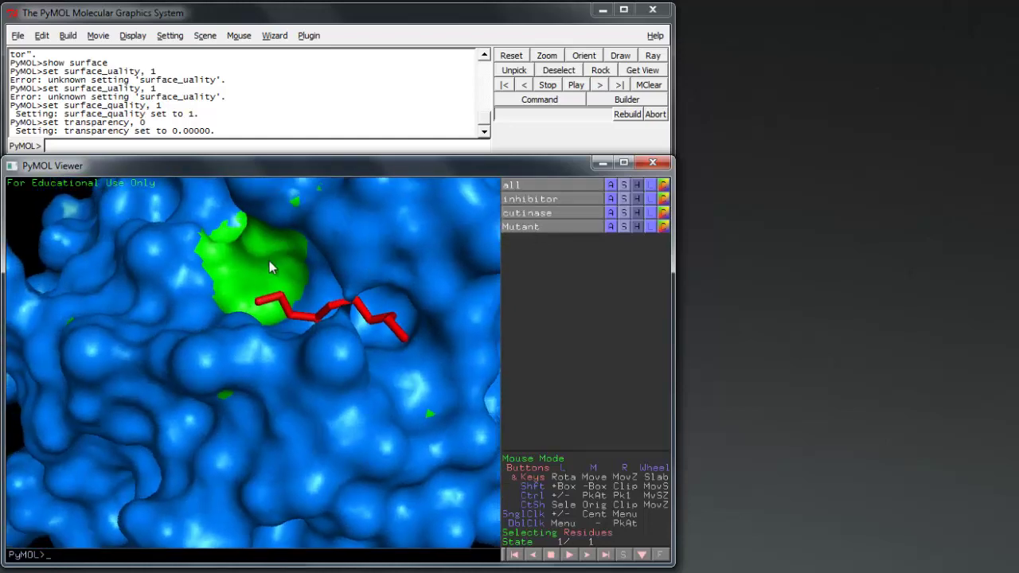
left_click(536, 211)
left_click(536, 211)
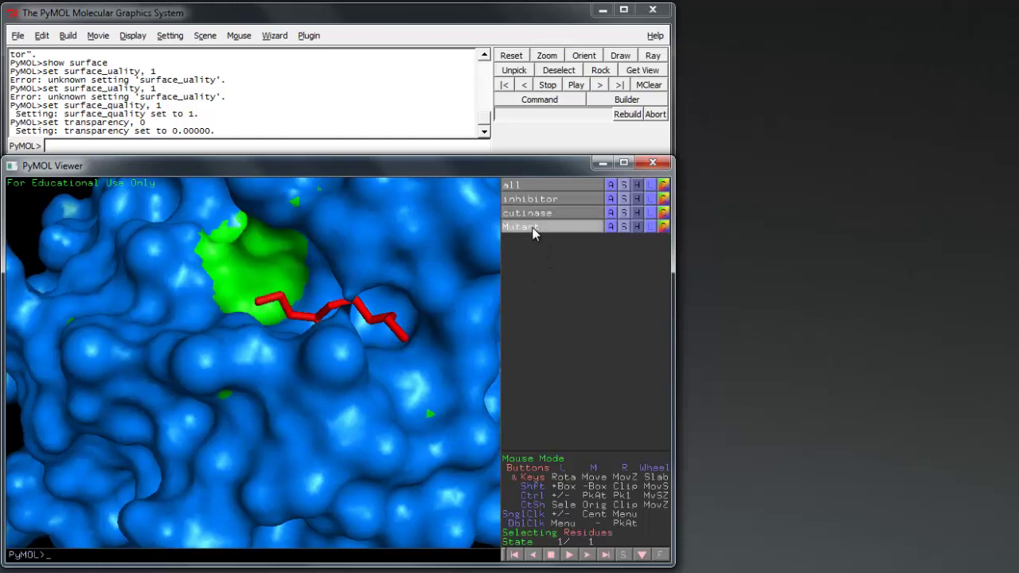
left_click(532, 228)
left_click(532, 227)
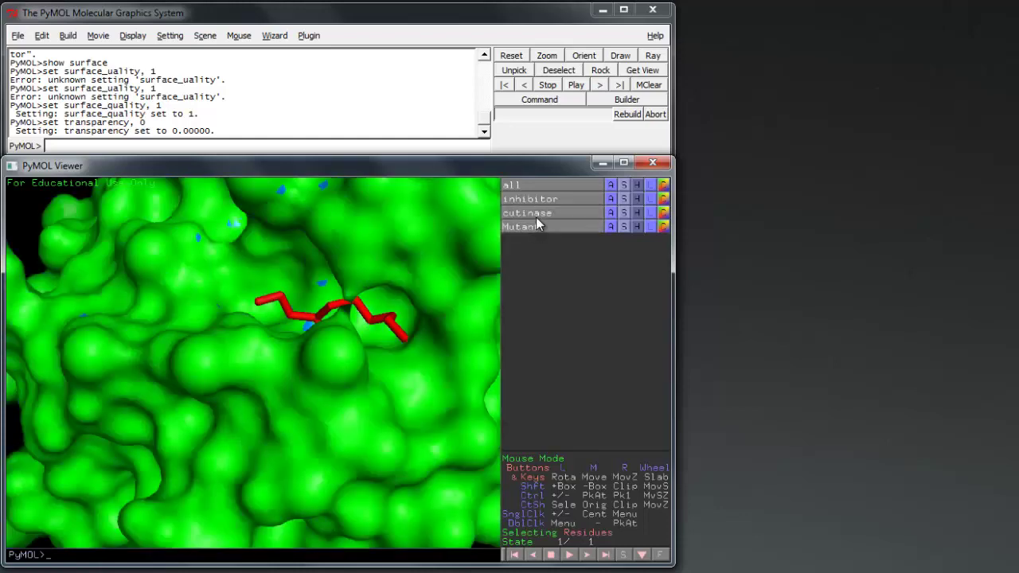